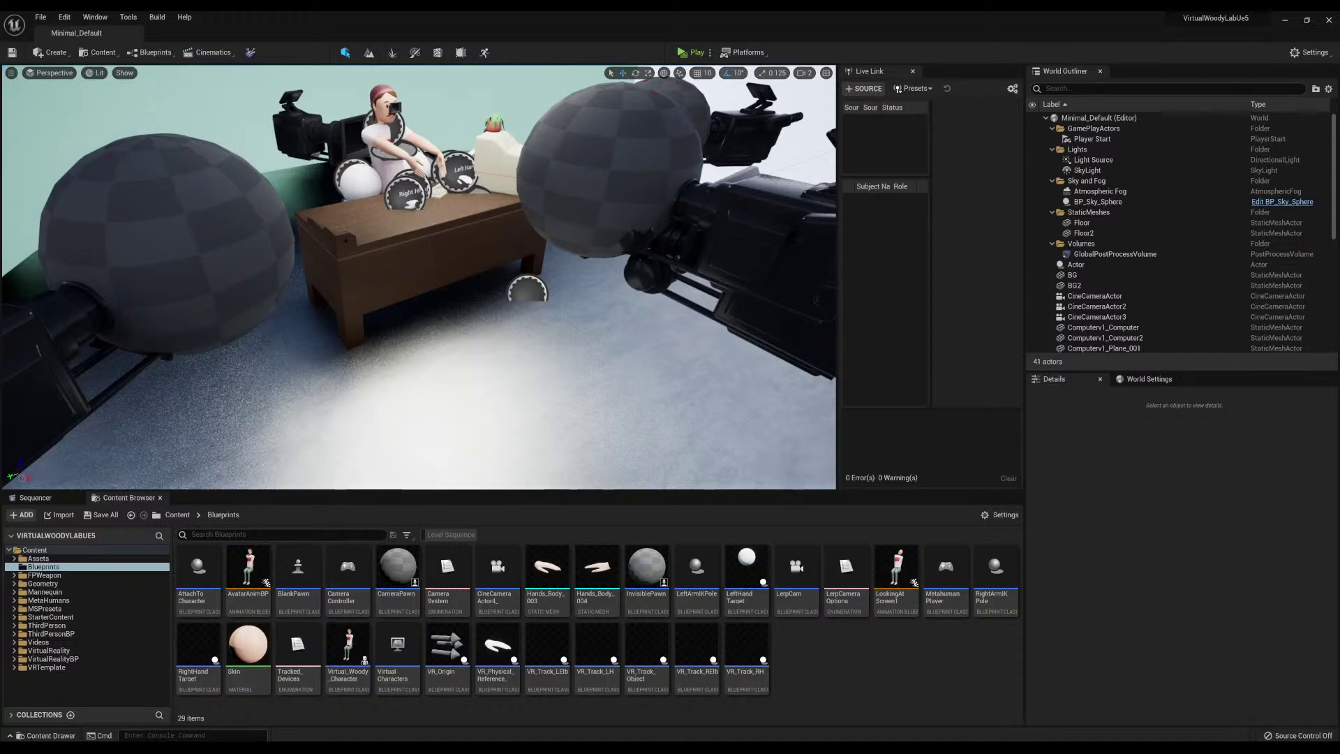
Step: Look around the studio scene, run the level in a standalone preview and stop it
right_click_drag(418, 279, 524, 226)
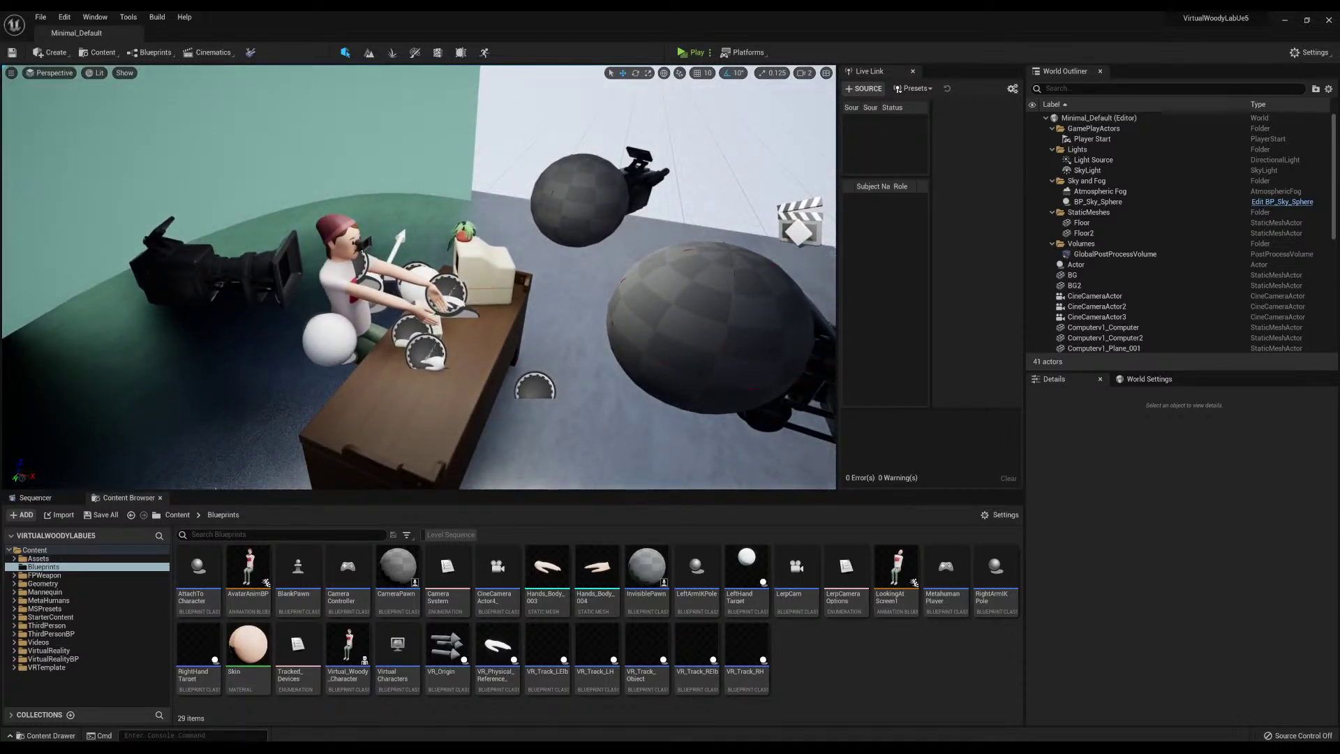
mouse_move(419, 279)
right_mouse_down()
mouse_move(502, 279)
mouse_move(419, 272)
mouse_move(432, 293)
mouse_move(447, 265)
mouse_move(425, 307)
mouse_move(418, 293)
mouse_move(440, 279)
mouse_move(419, 279)
mouse_move(440, 279)
right_mouse_up()
left_click(694, 51)
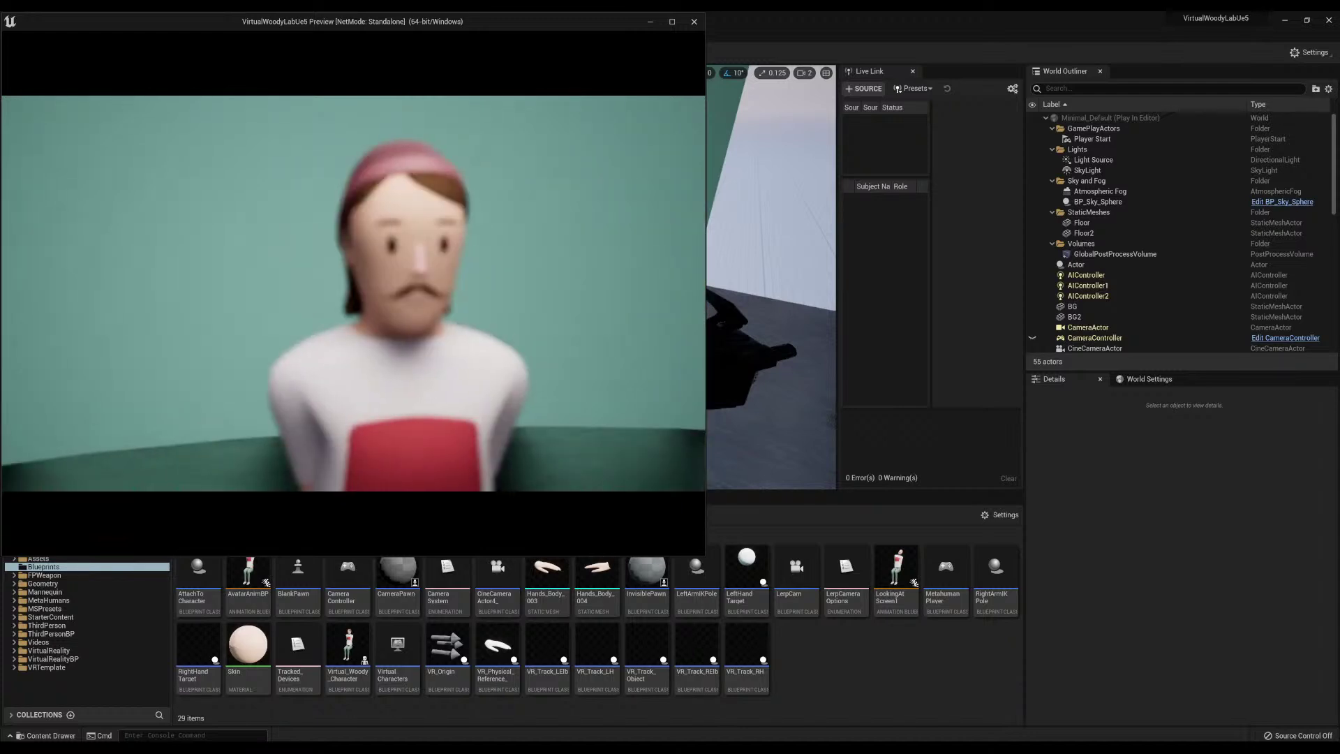
key("Escape")
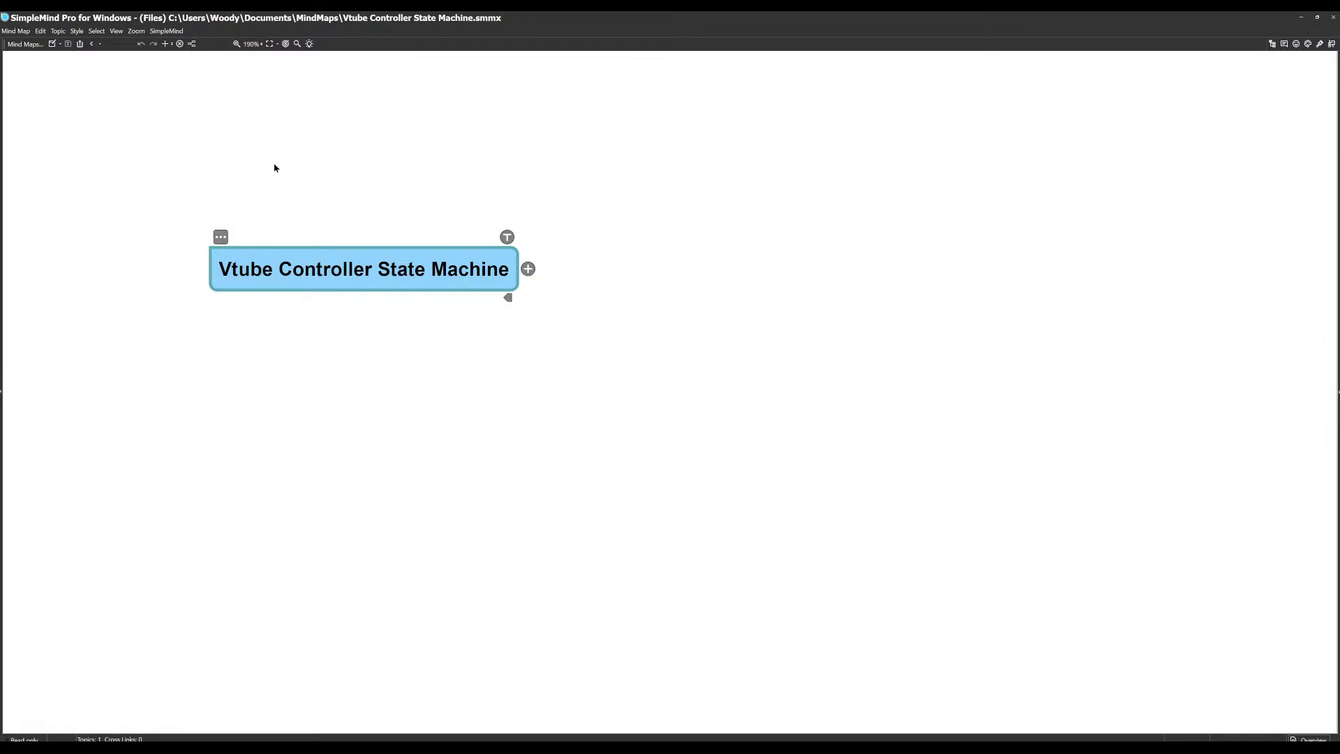
Step: In SimpleMind Pro, apply the Black and White style sheet to the Vtube Controller State Machine mind map
left_click(1307, 44)
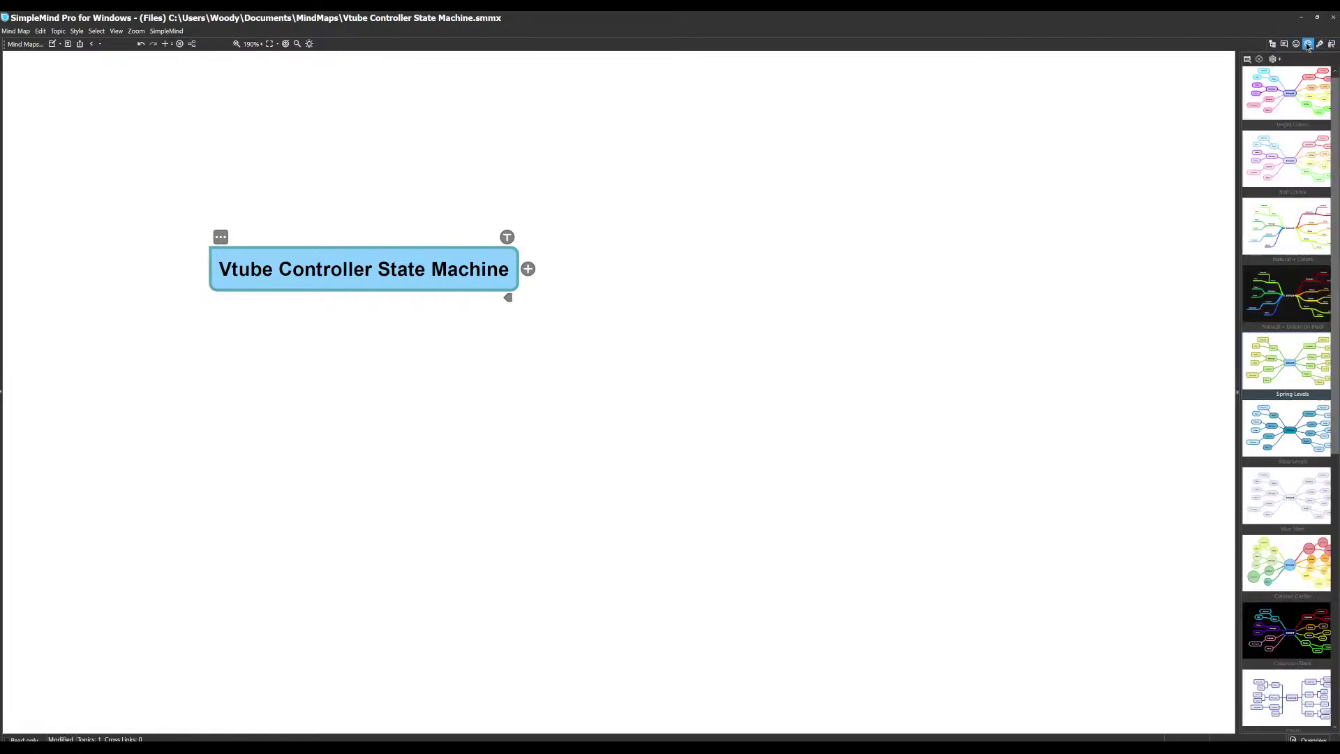
scroll(1295, 521, "down", 5)
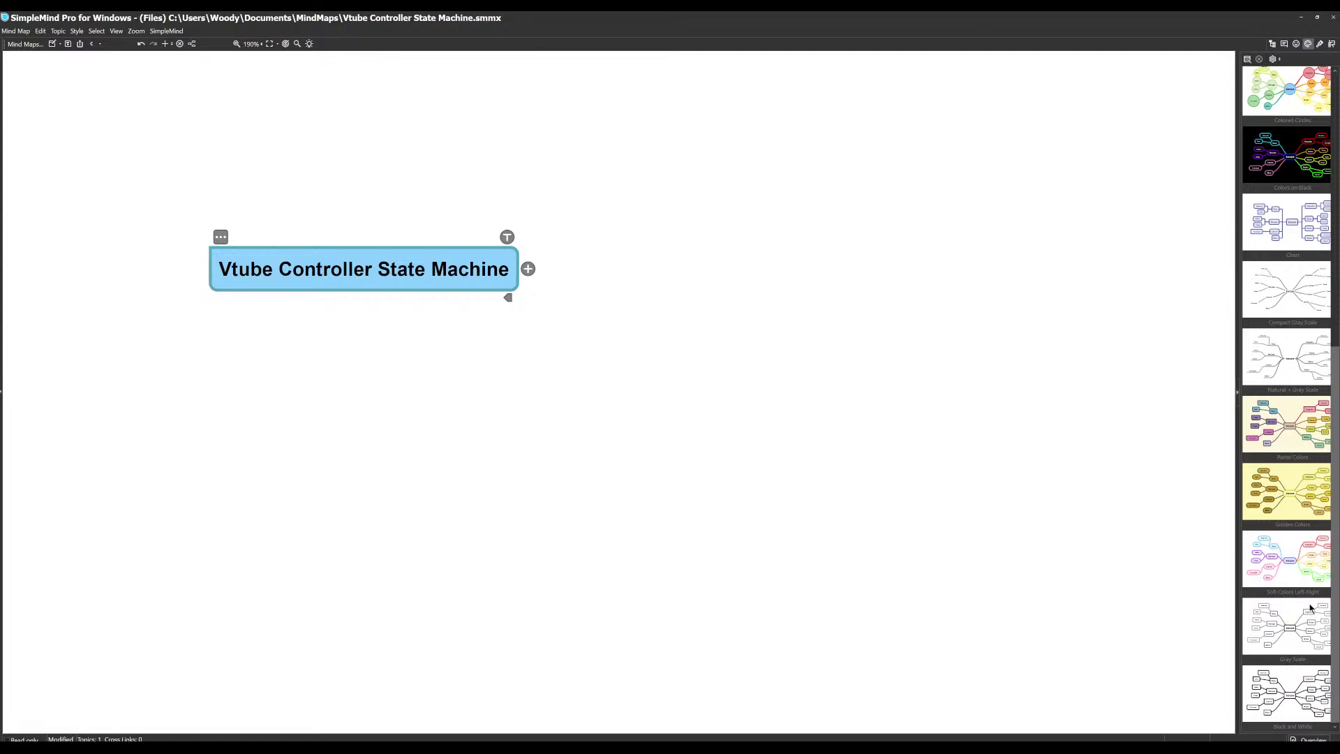
scroll(1297, 647, "up", 3)
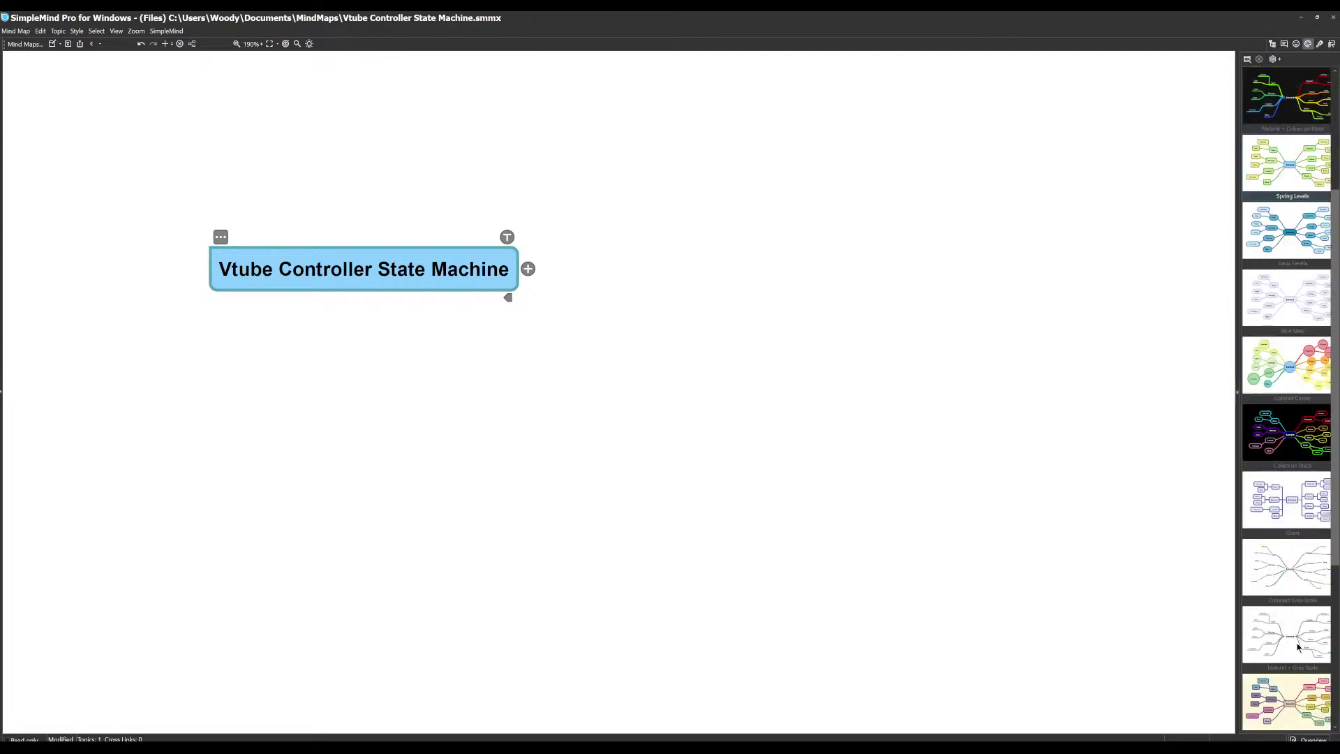
scroll(1295, 501, "down", 1)
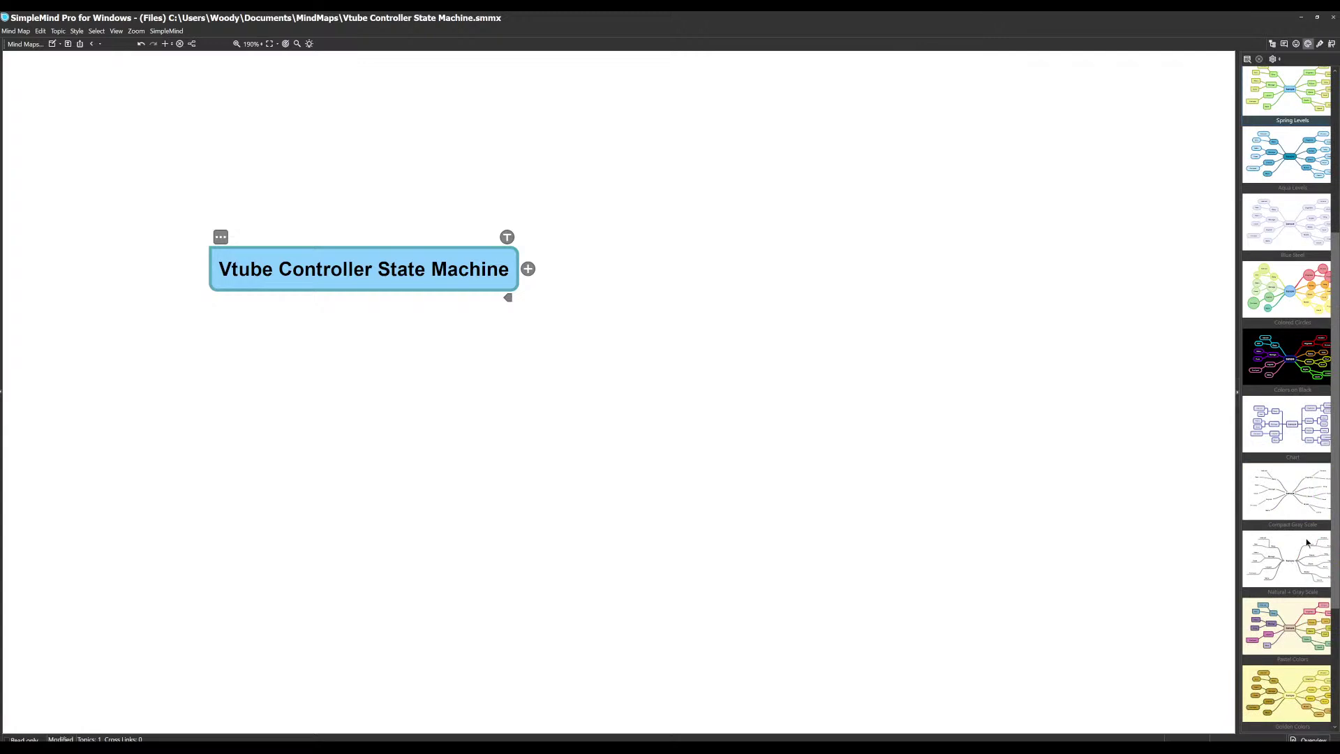
left_click_drag(1335, 521, 1338, 636)
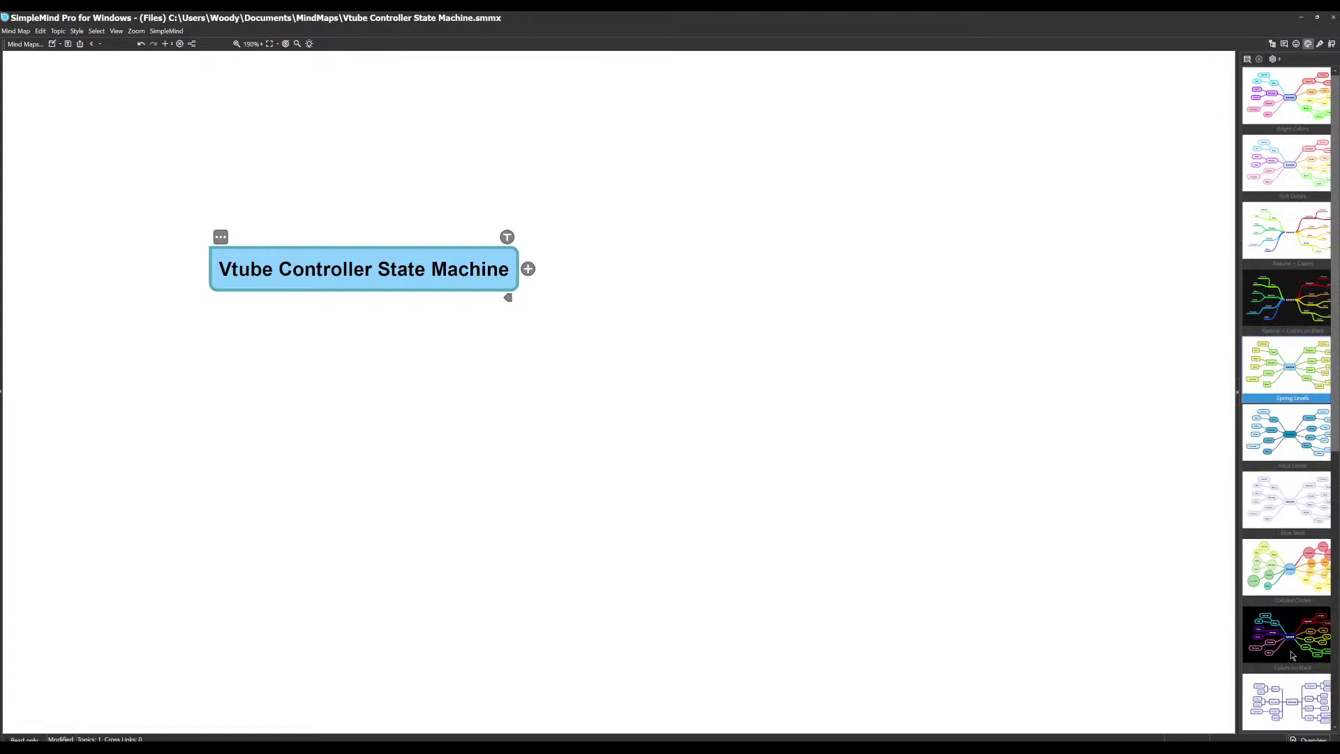
left_click(1281, 713)
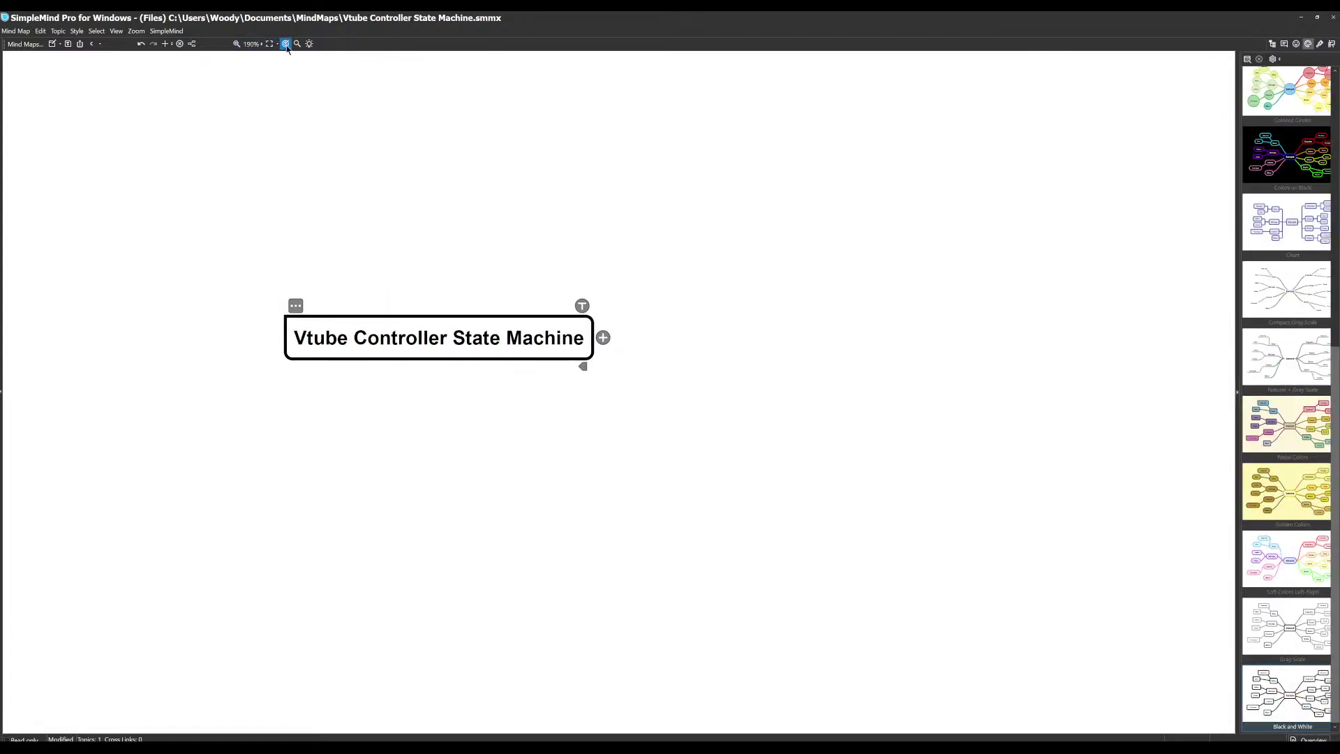
Step: Set the mind map's layout mode to List Layout with a Left to Right horizontal direction
left_click(192, 44)
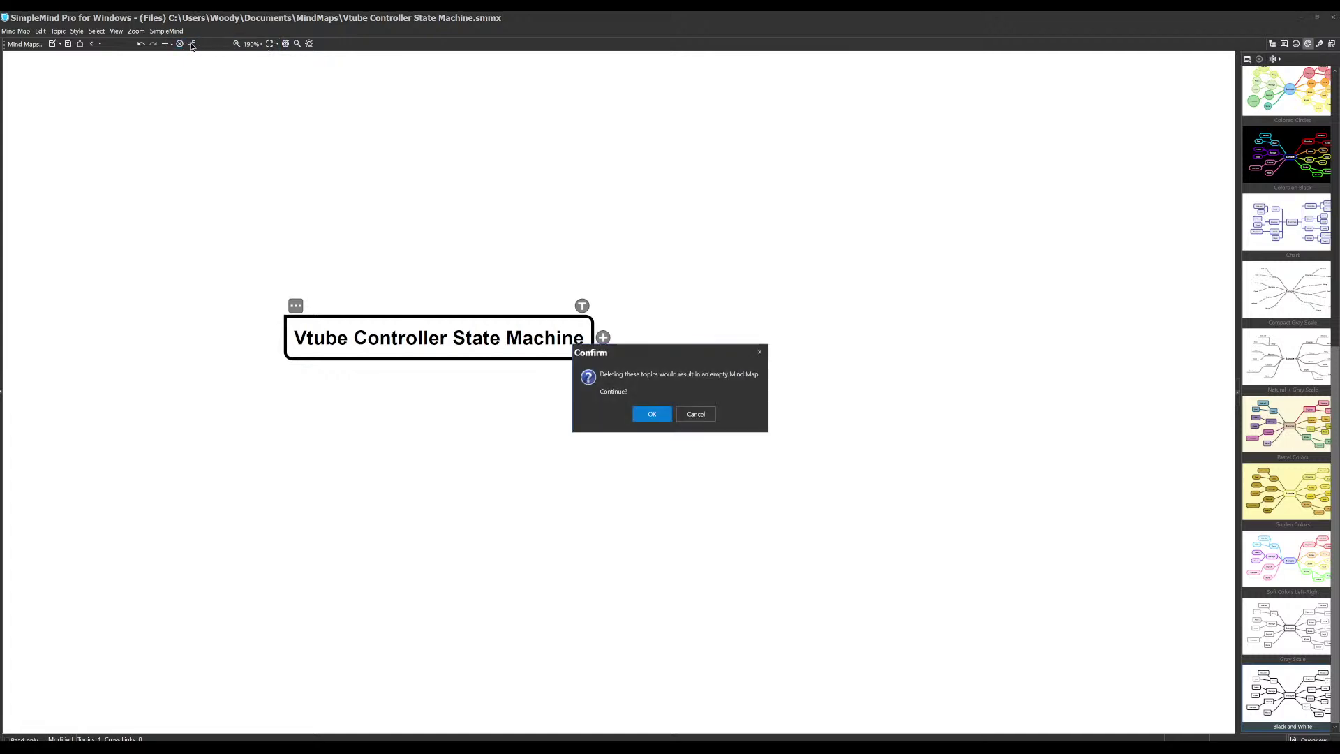
left_click(706, 418)
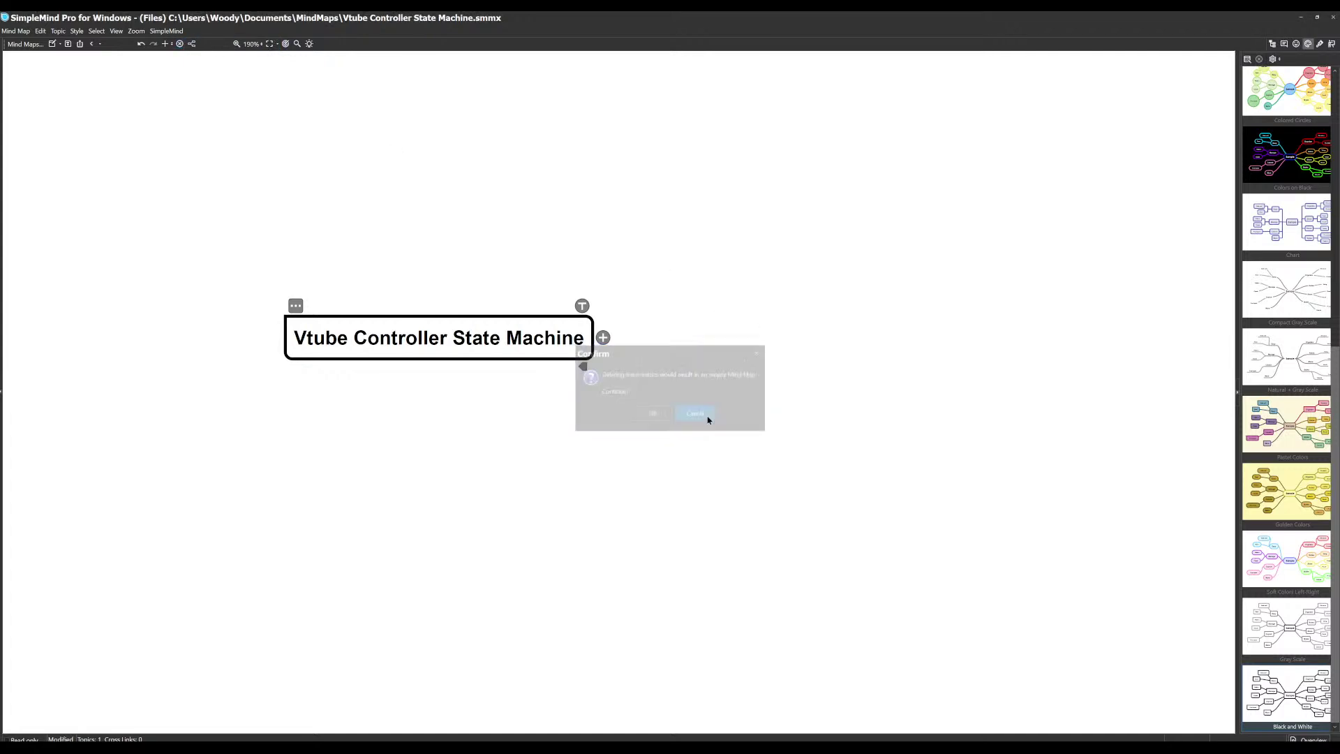
left_click(192, 44)
left_click(596, 339)
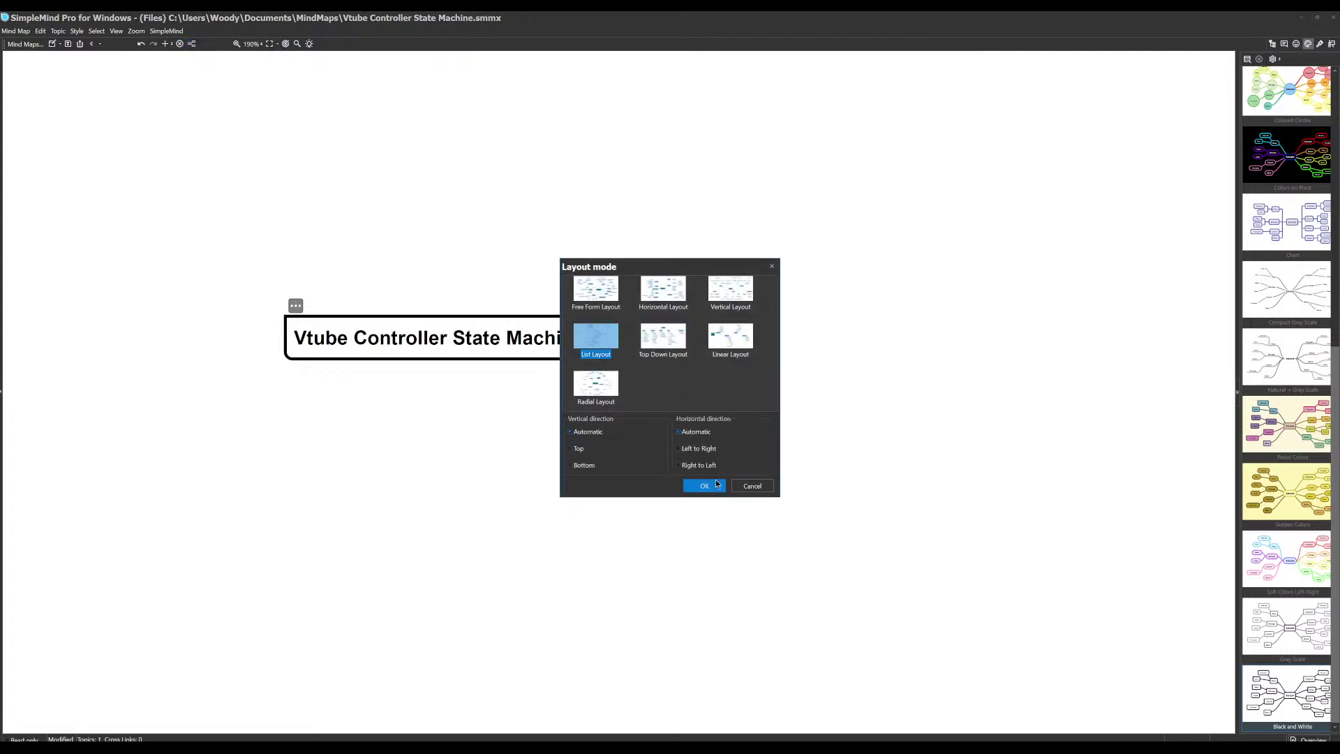
left_click(699, 448)
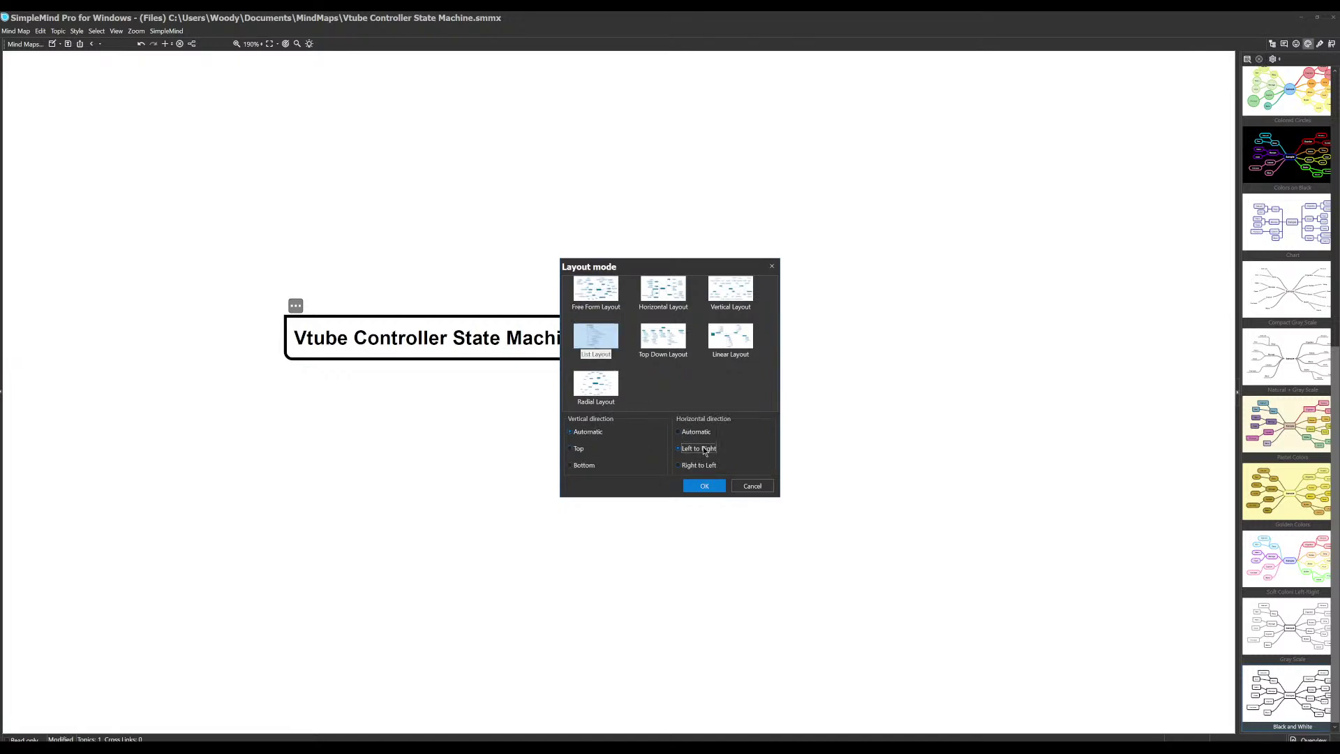
left_click(709, 489)
scroll(558, 345, "down", 3)
key("Tab")
key("Escape")
Step: Set the list layout's vertical direction to Bottom
left_click(192, 43)
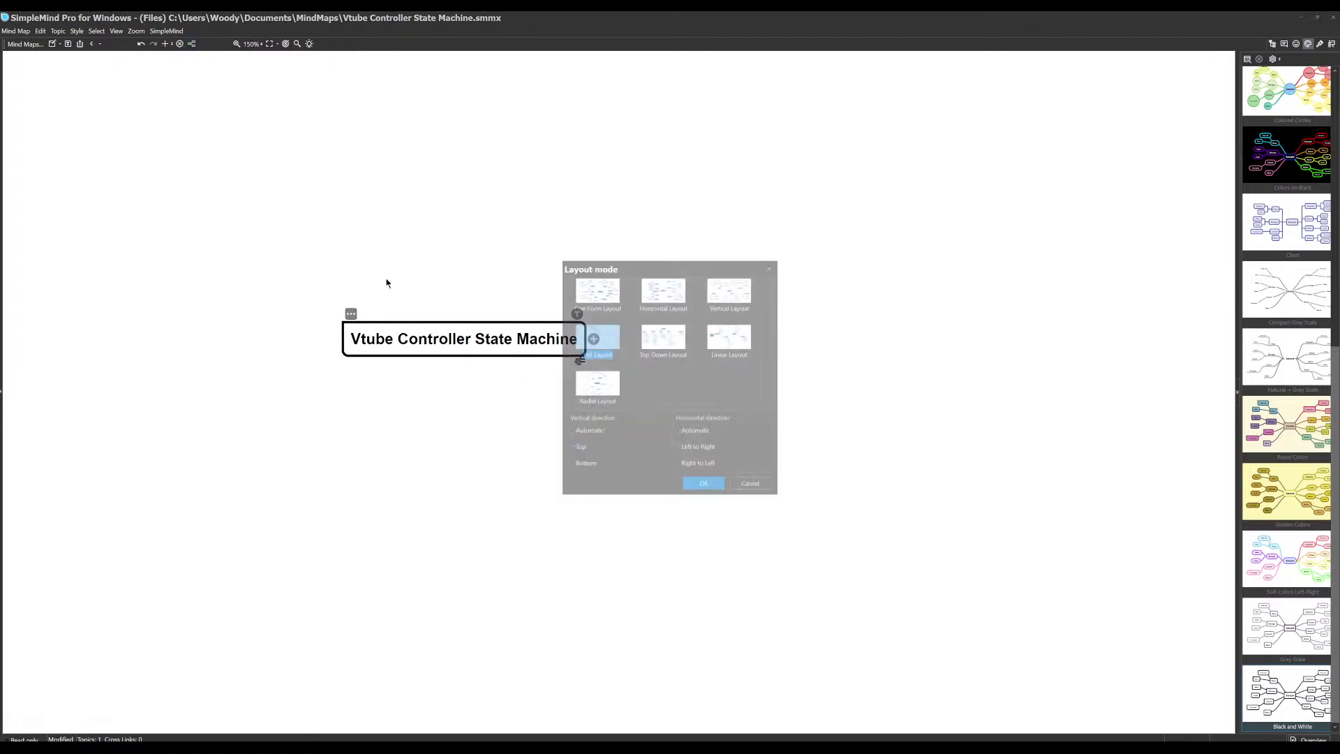
left_click(585, 466)
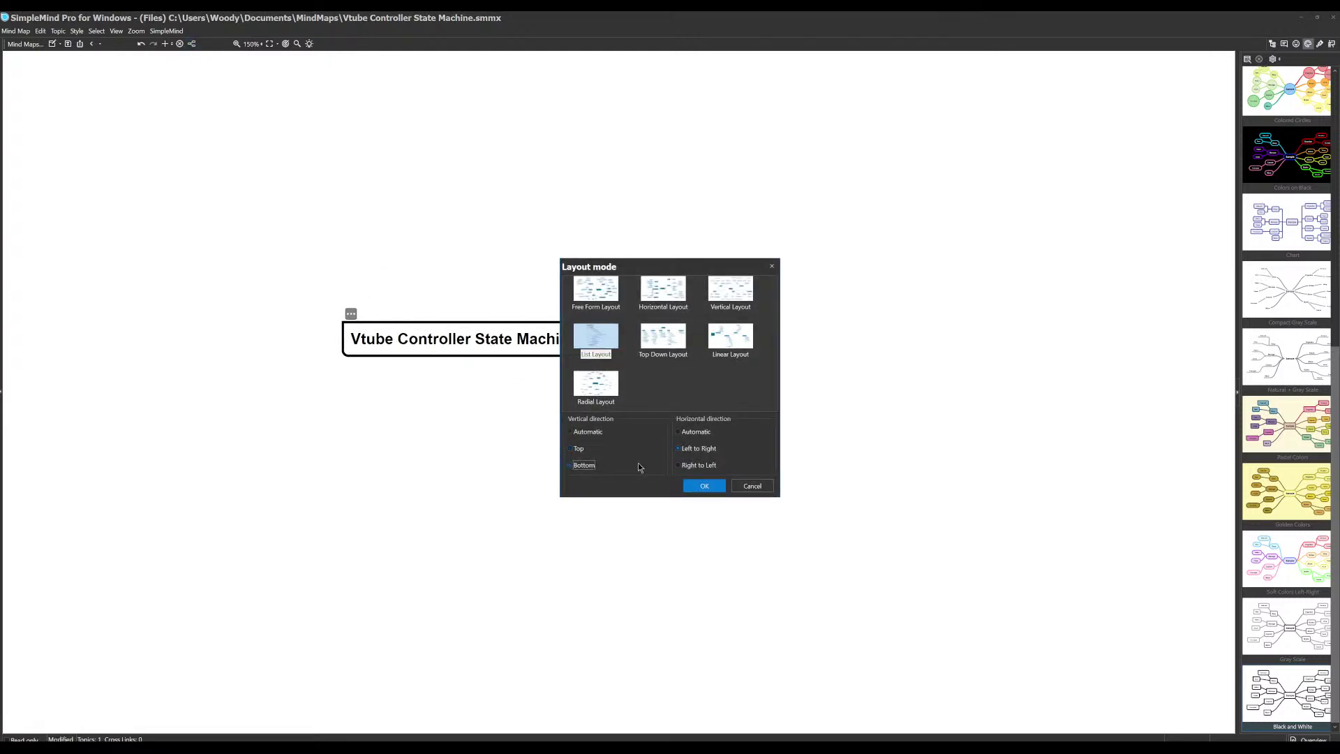
left_click(713, 486)
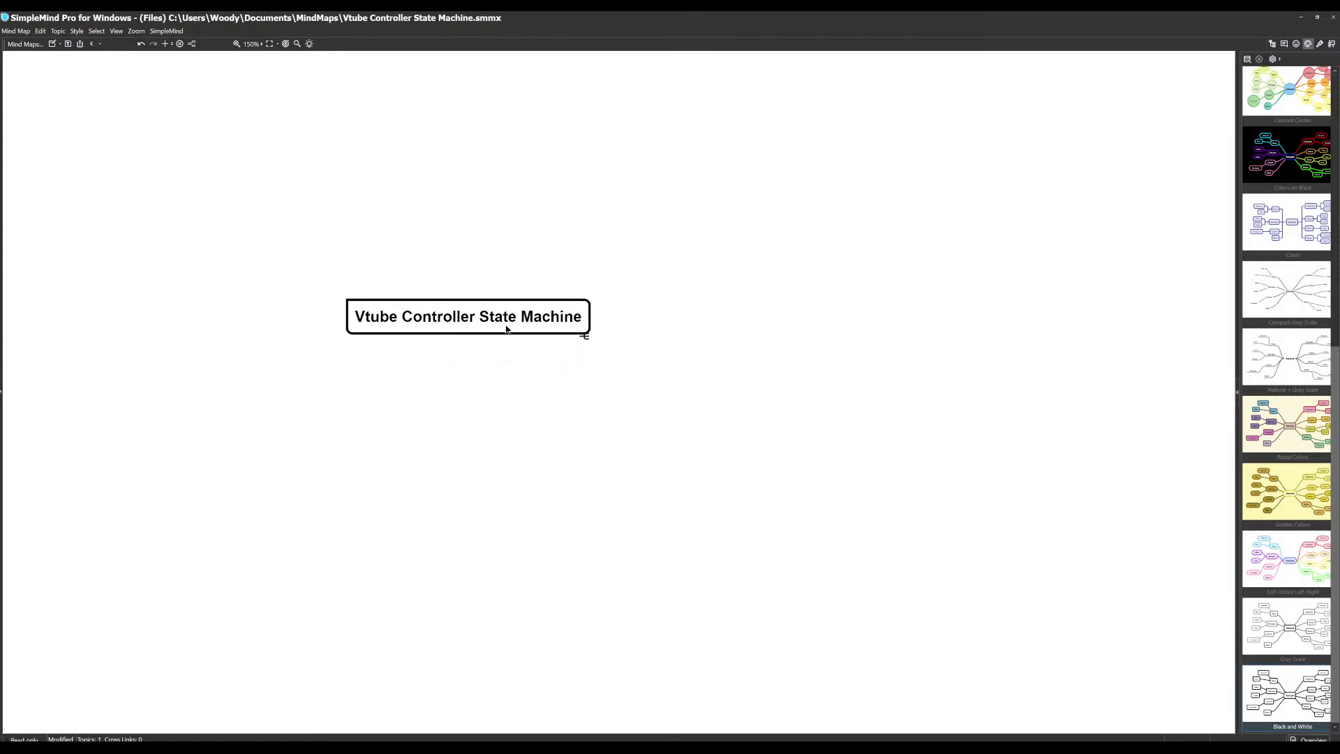
Step: Add a child topic named "Requirements" under the central Vtube Controller State Machine topic
scroll(504, 412, "down", 1, "ctrl")
scroll(504, 411, "up", 2, "ctrl")
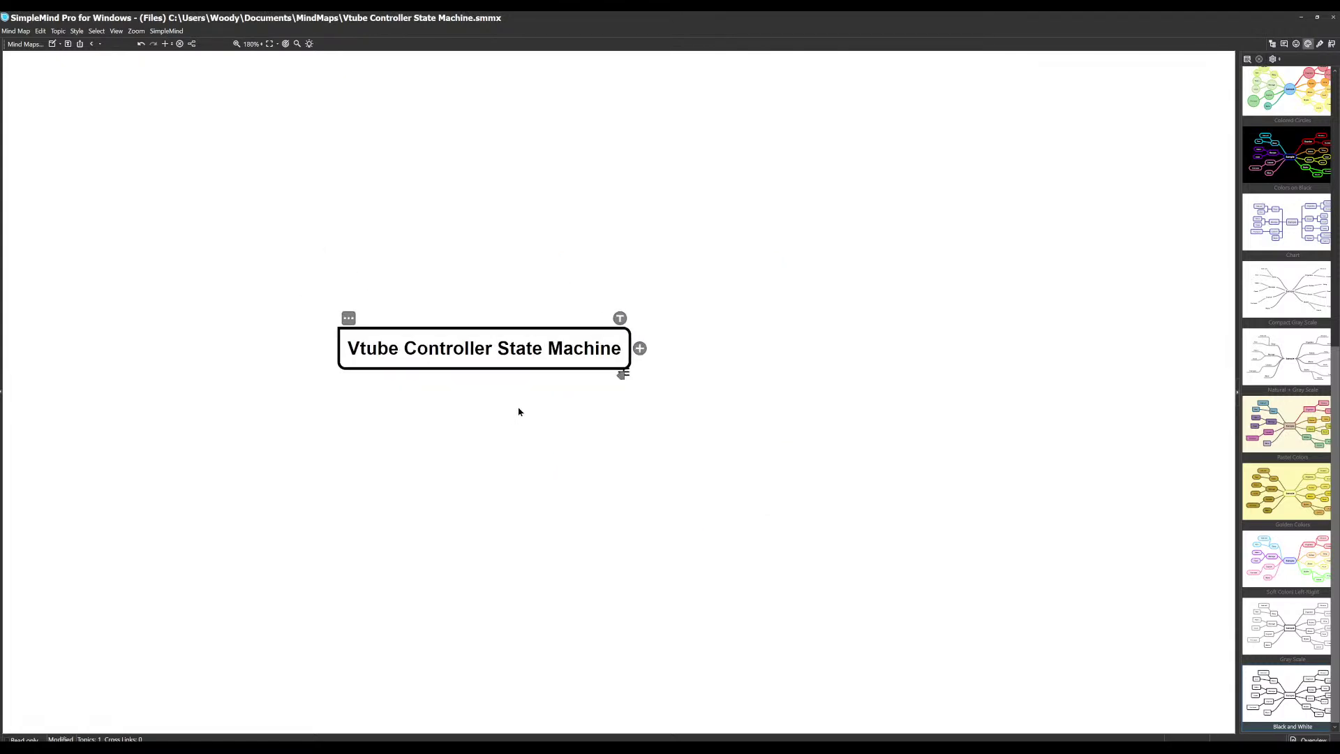
key("Tab")
key("Escape")
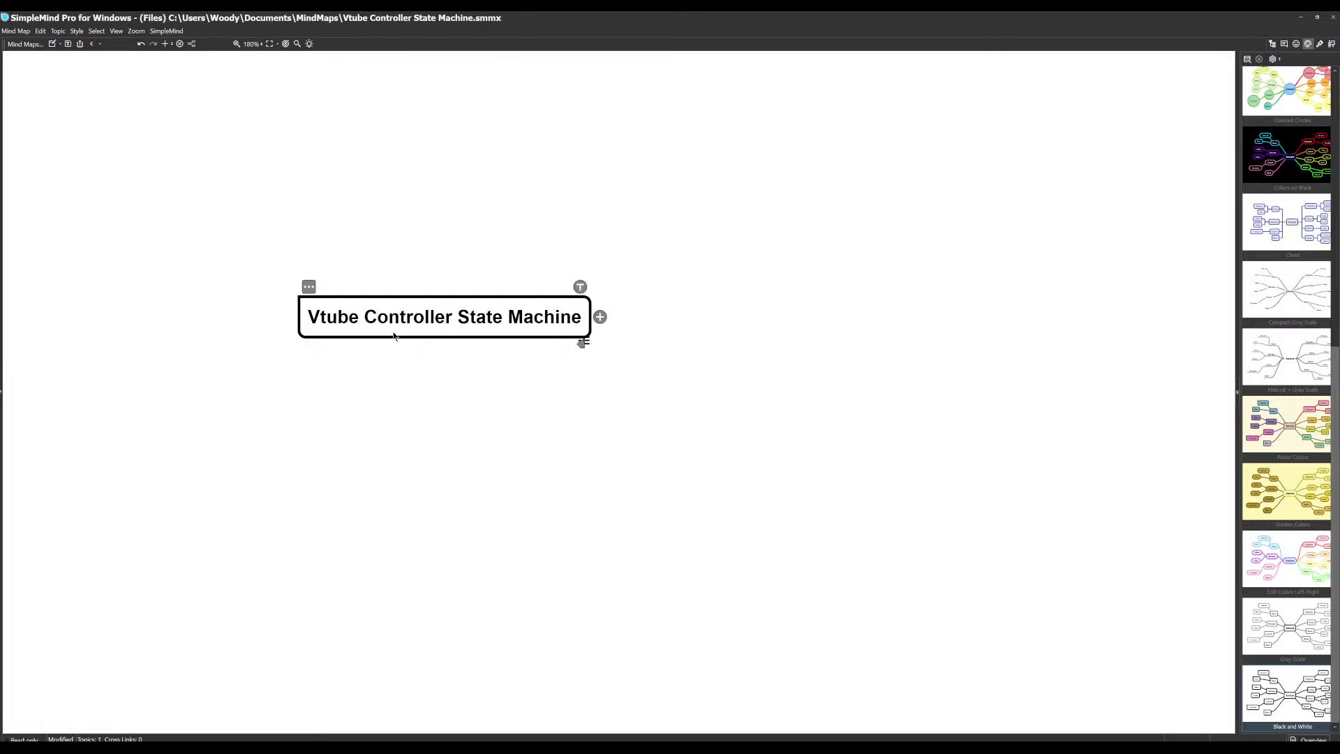
key("Tab")
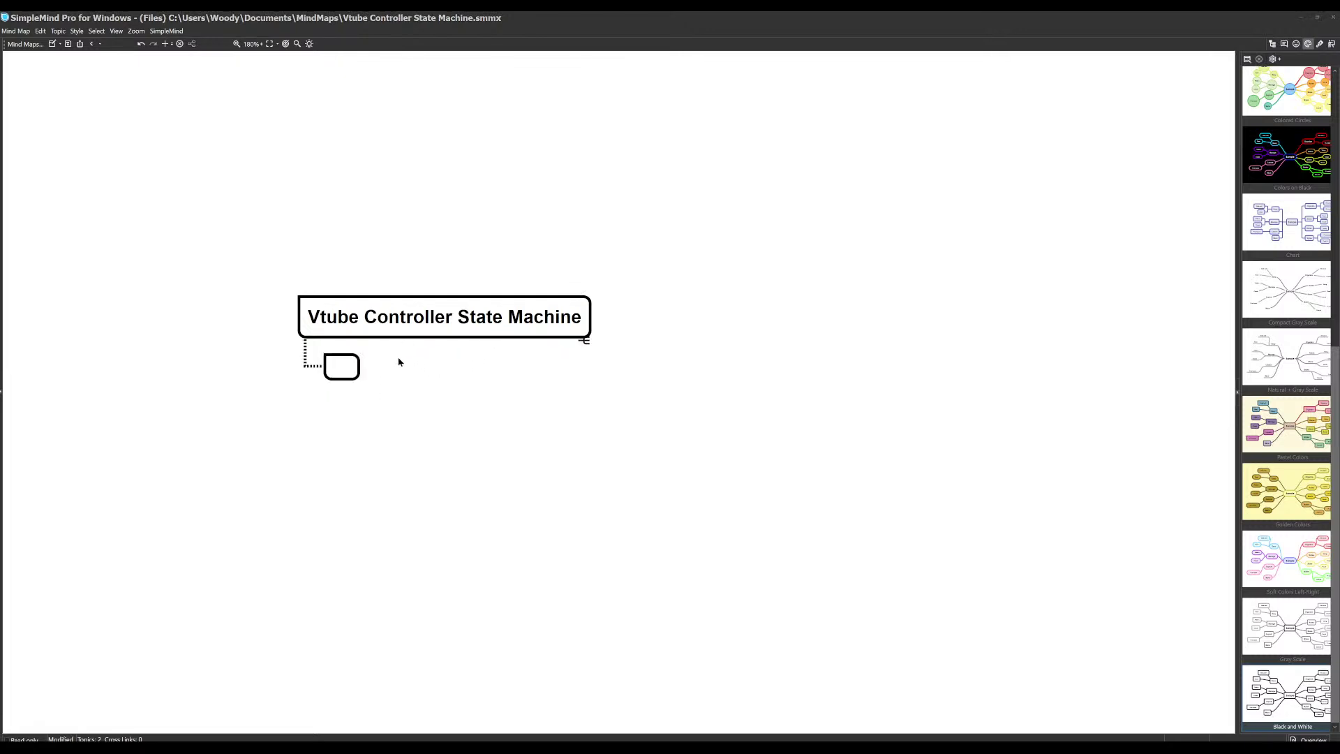
type("Requ")
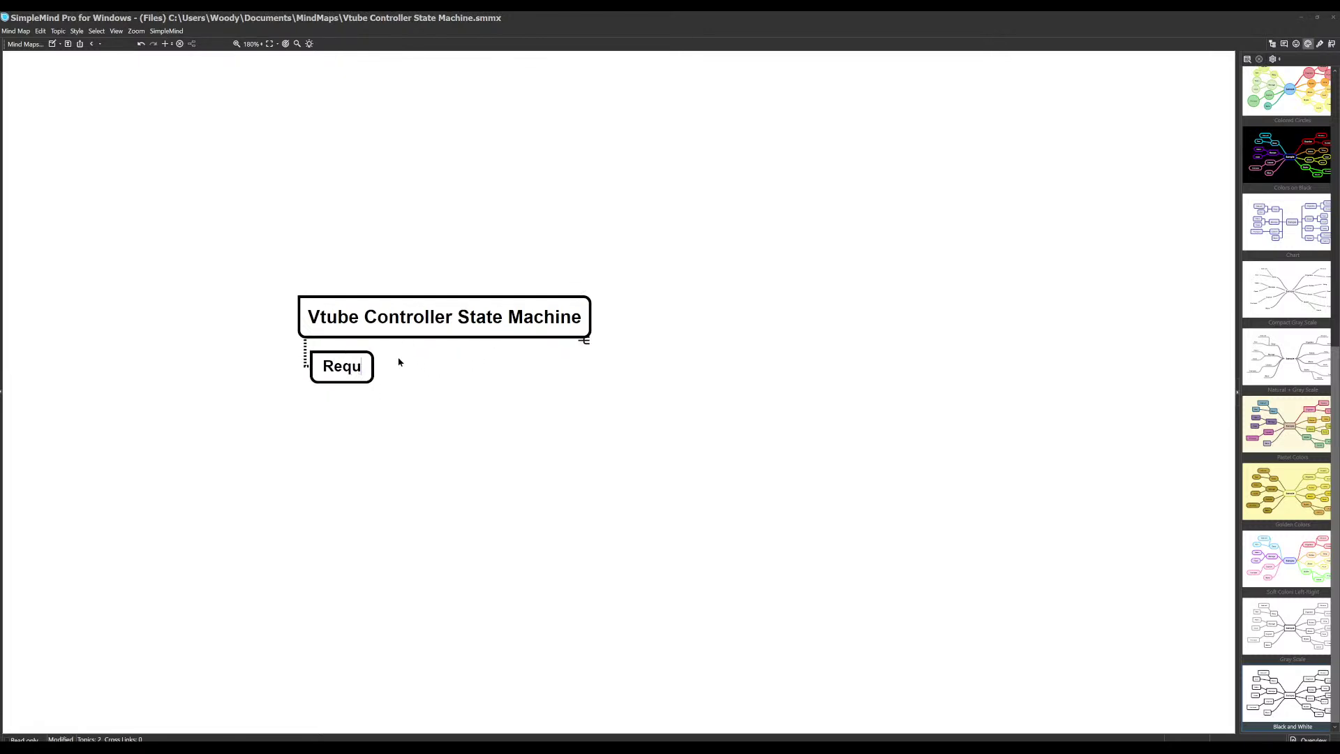
type("irements")
key("Return")
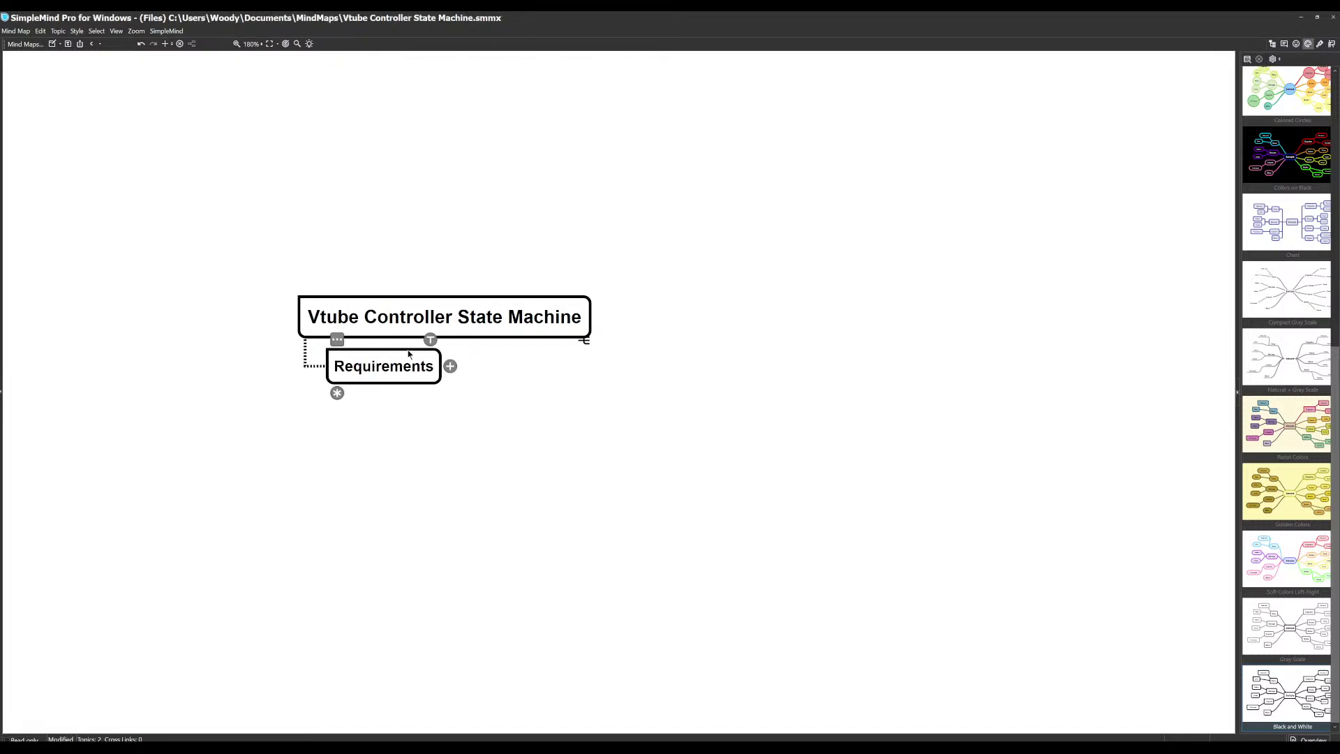
Step: Add a child topic named "Modes" under Requirements
key("Tab")
type("Modes")
key("Return")
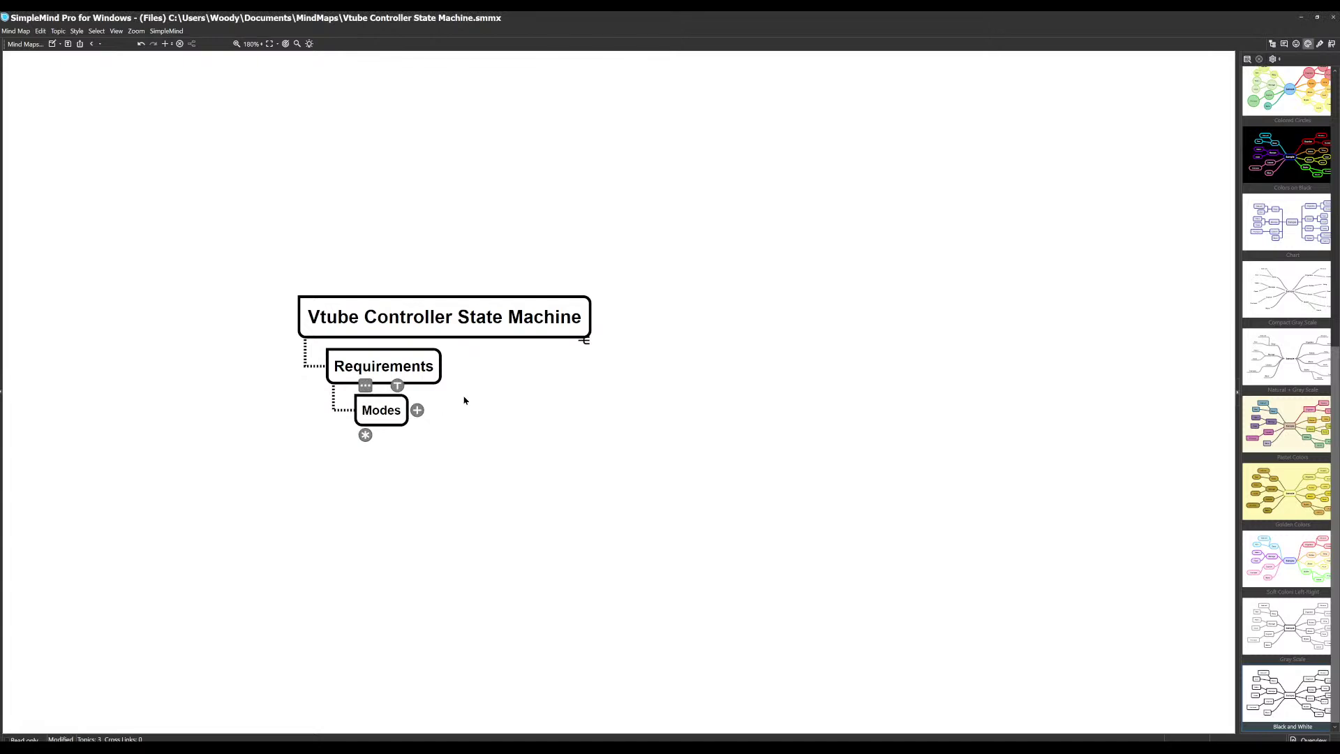
Step: Add a child topic reading "Use controllers per specific contexts/ tasks" under Modes
key("Tab")
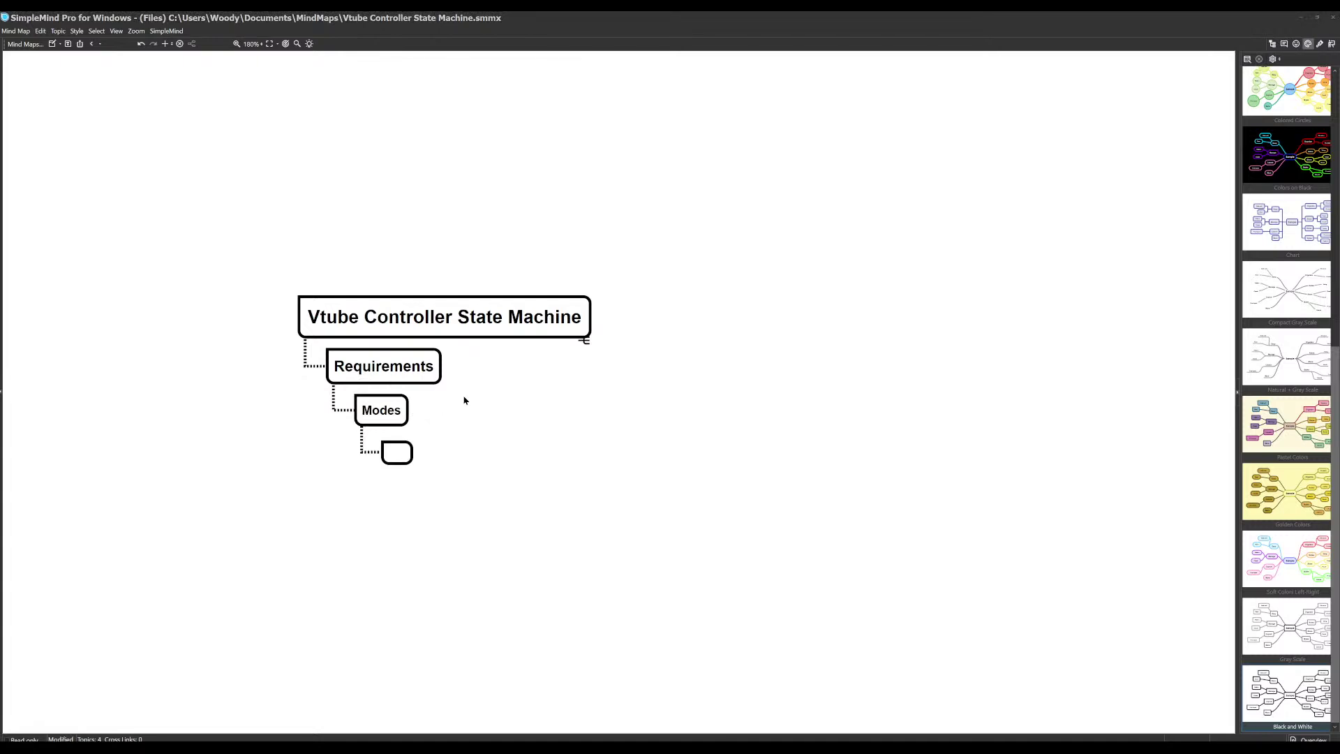
type("Use controllres")
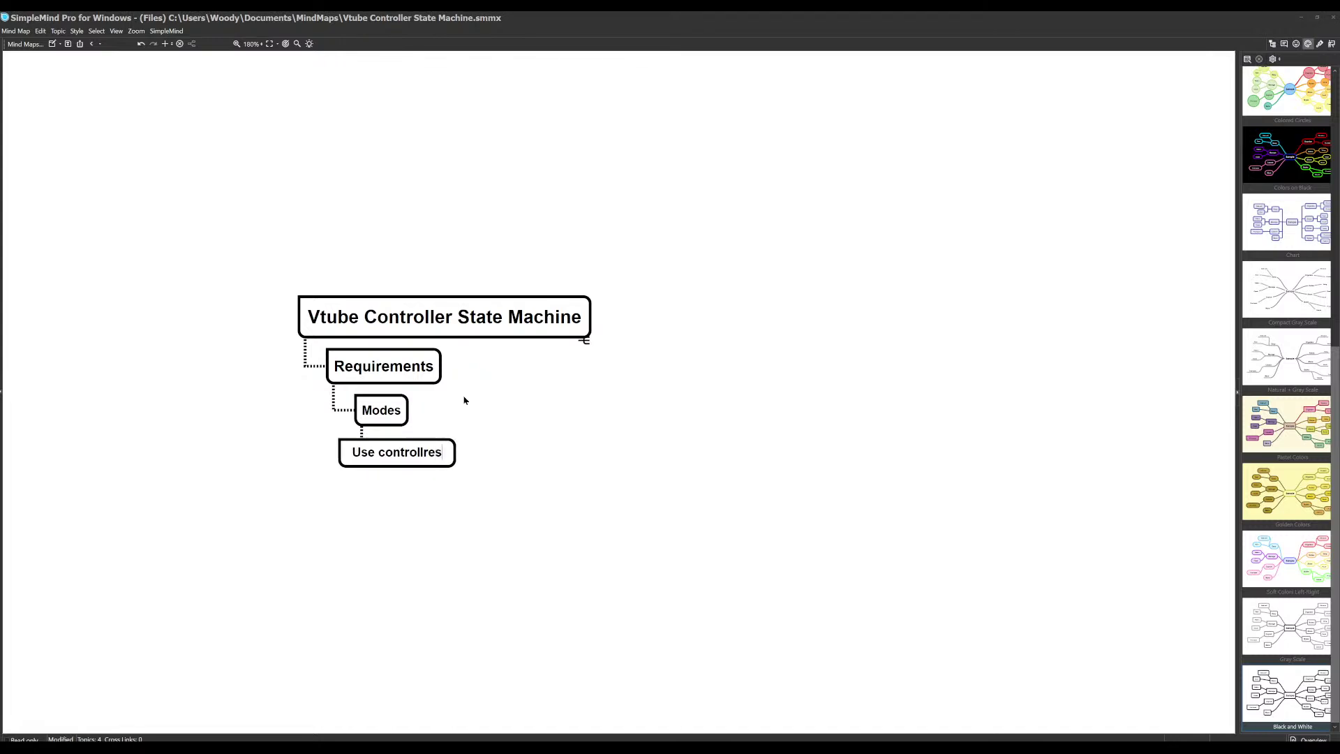
key("BackSpace")
key("BackSpace")
key("BackSpace")
type("eres")
key("BackSpace")
key("BackSpace")
type("s per specific ")
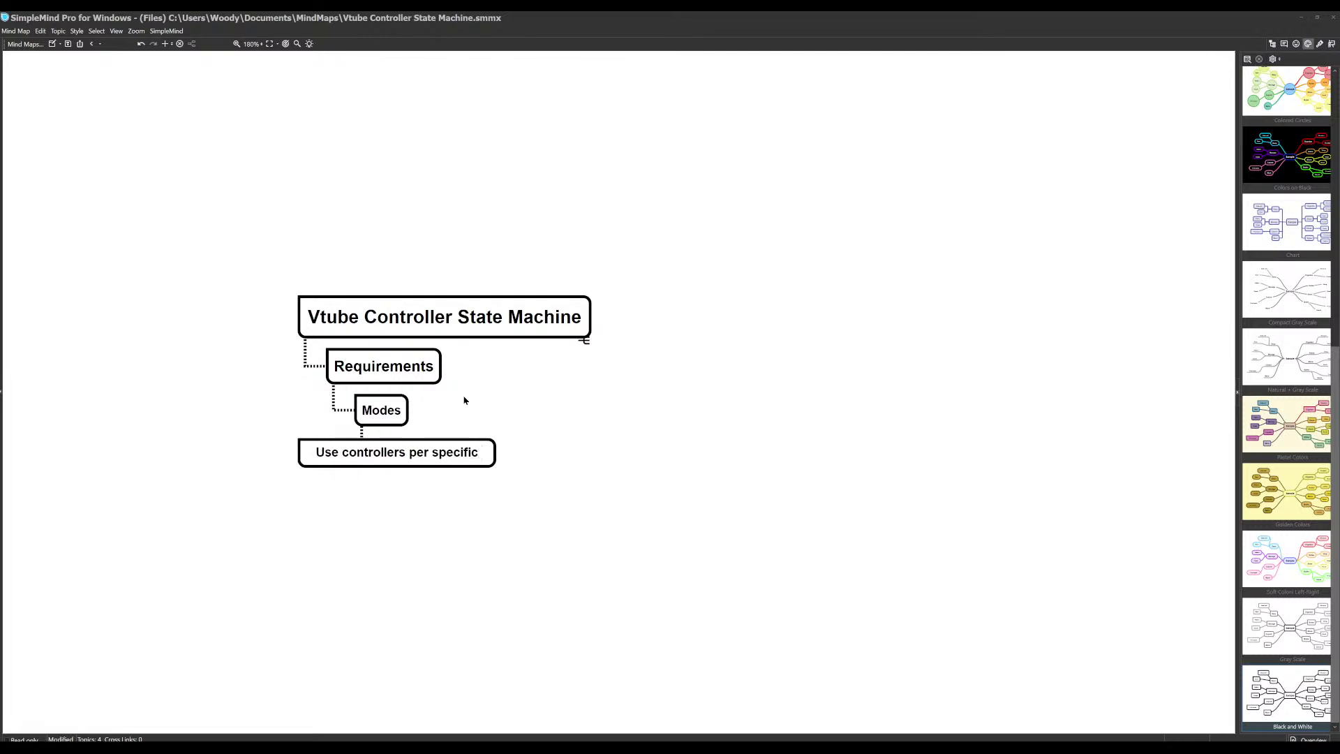
type("contexts/ tasks")
key("Return")
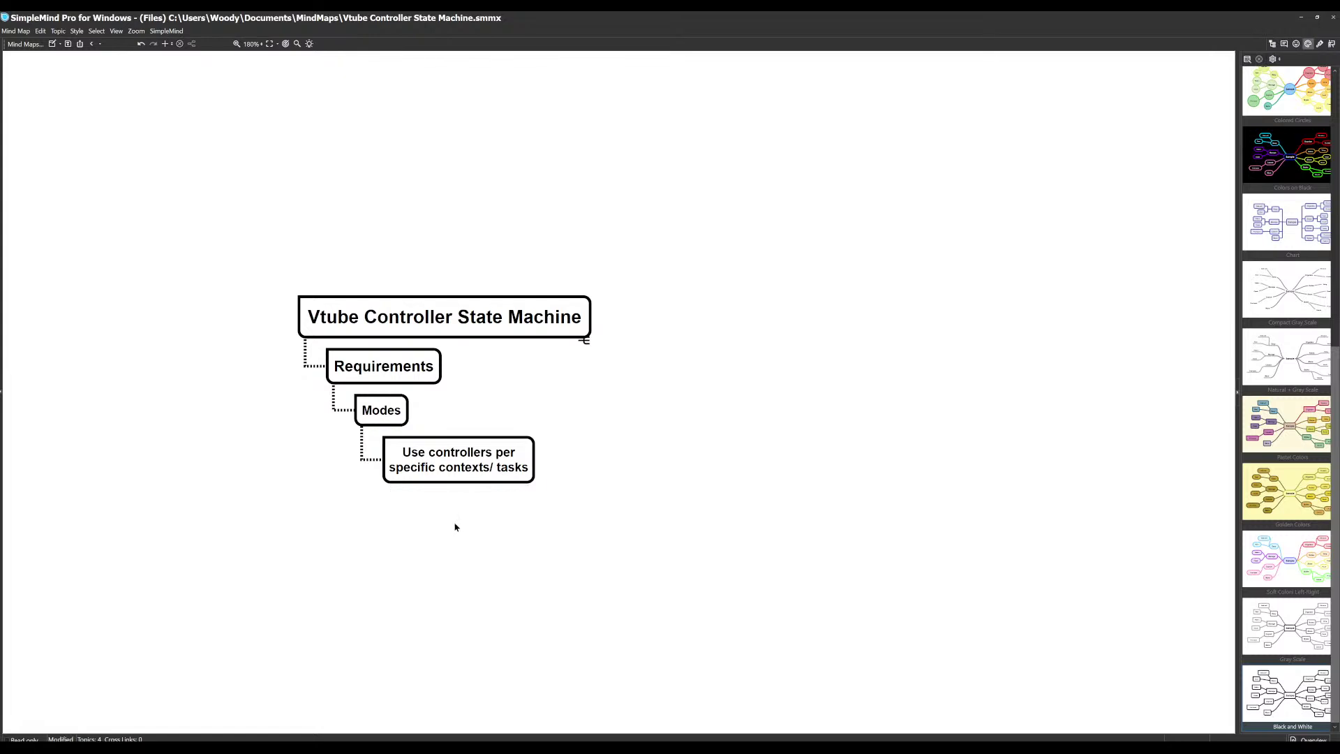
Step: Add a topic named "Index" under Requirements as a sibling of Modes
key("Tab")
key("Escape")
left_click(337, 328)
scroll(630, 356, "down", 2, "ctrl")
scroll(630, 356, "up", 2, "ctrl")
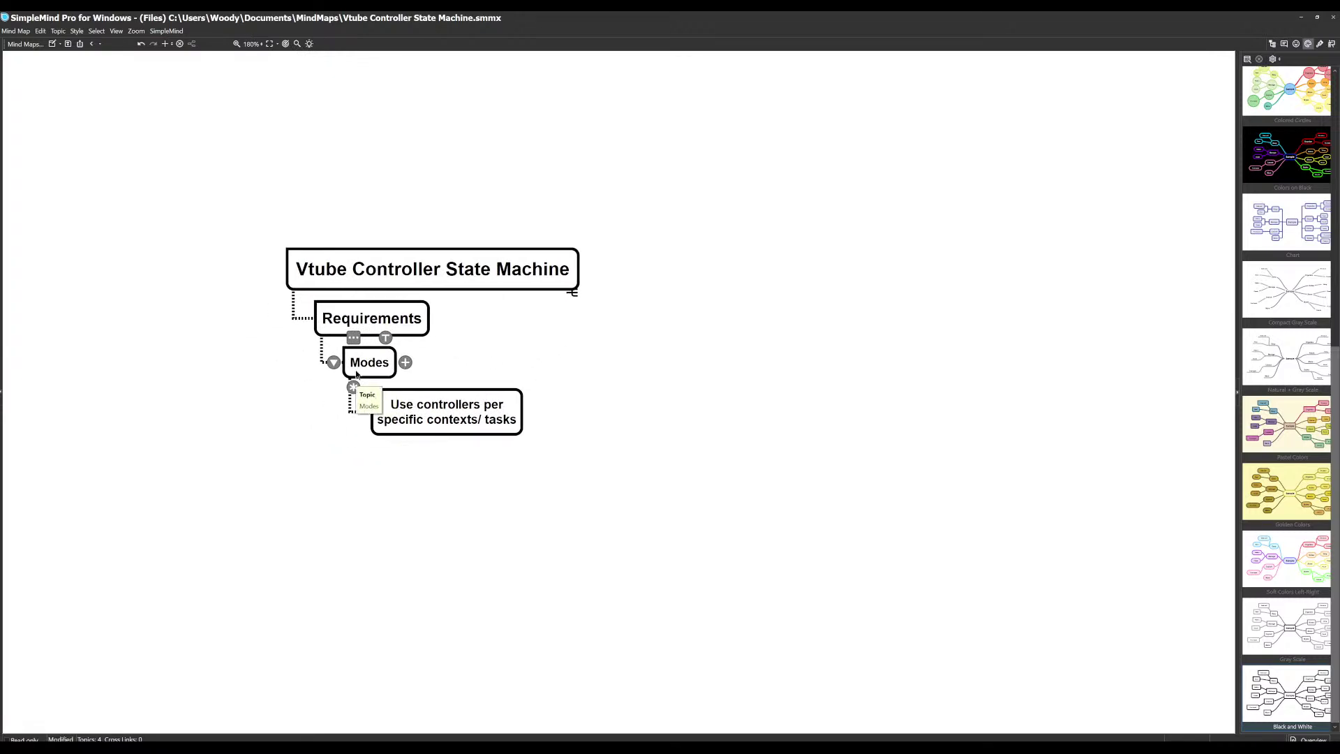
left_click(402, 359)
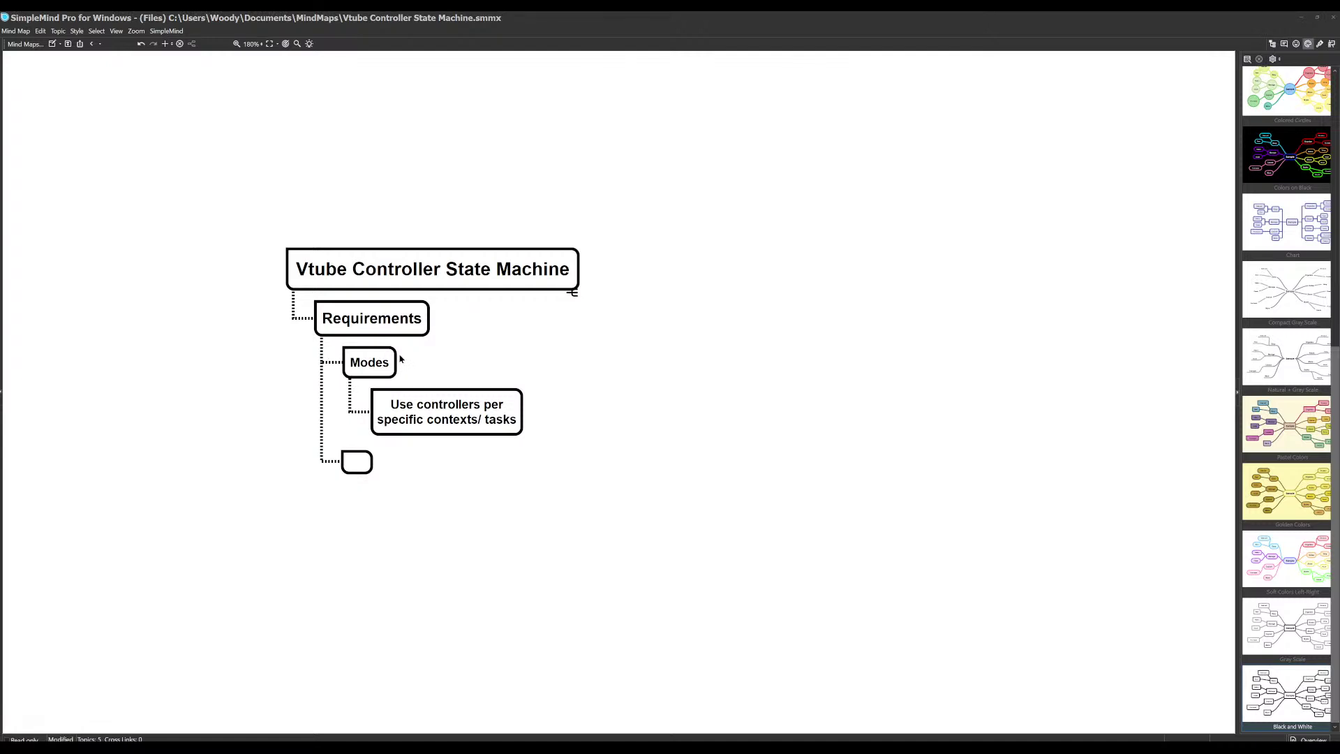
type("Index")
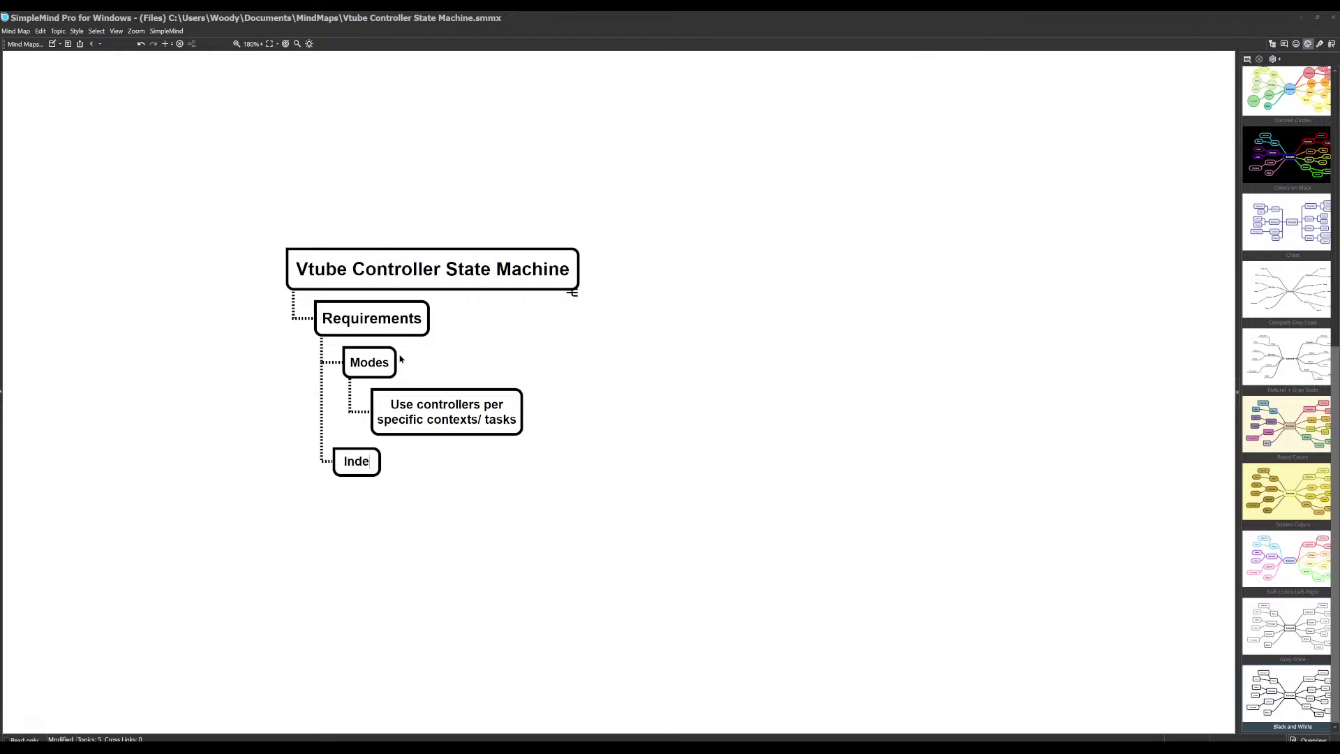
key("Return")
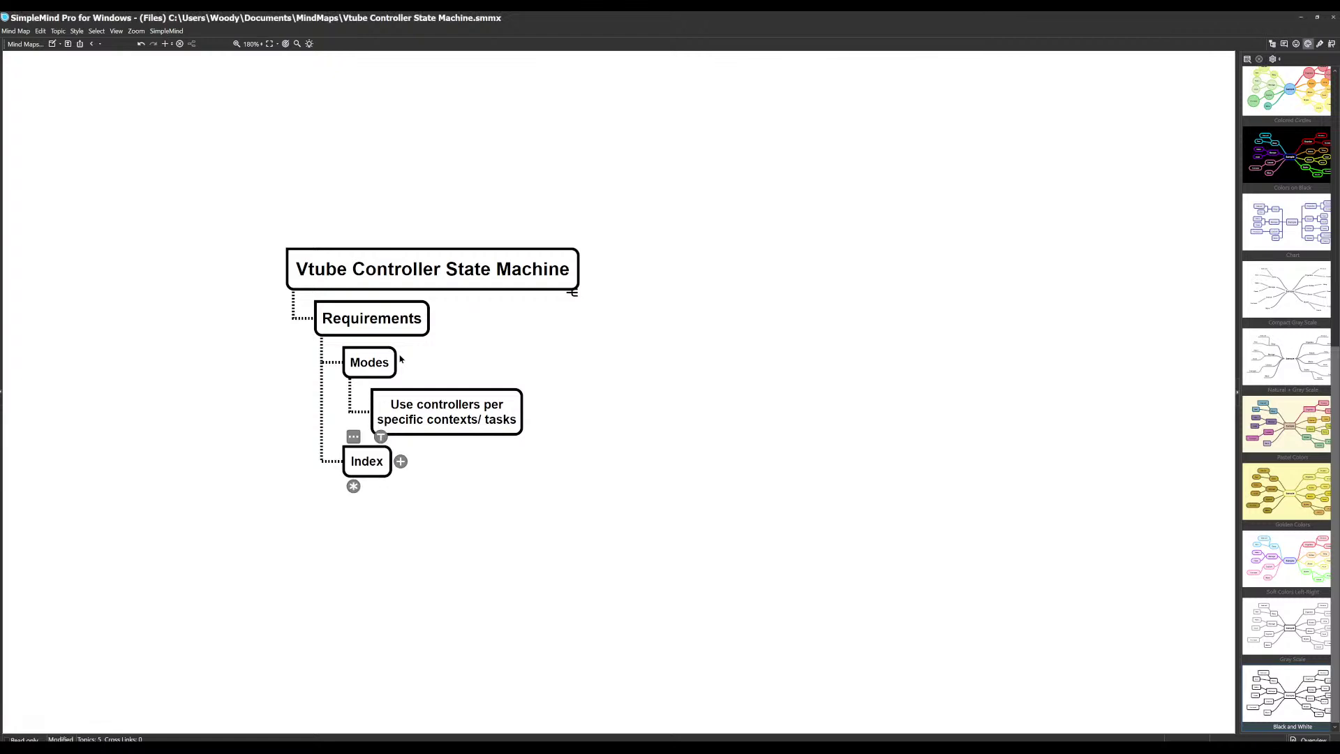
Step: Hide the style sheet list and add a "Seamlessly interactive" topic under Requirements as a sibling of Index
left_click(1307, 44)
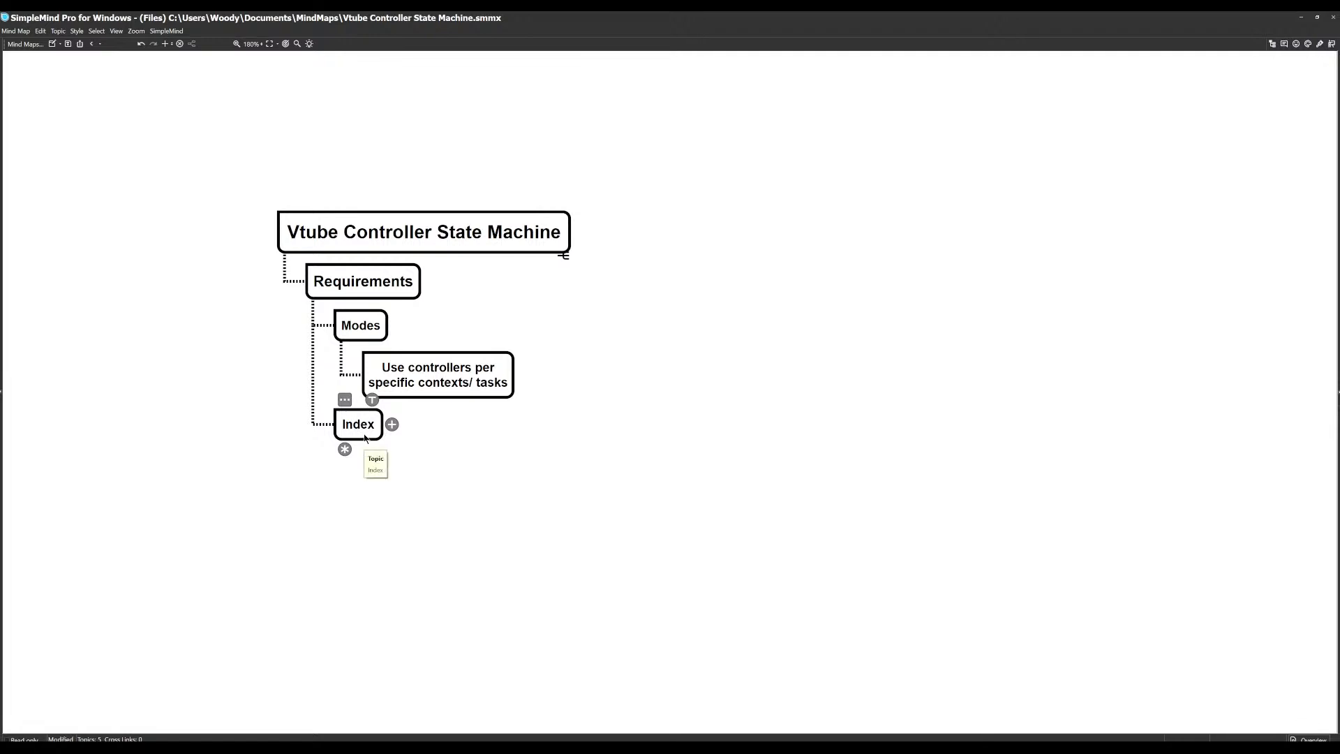
key("Tab")
key("Escape")
key("Return")
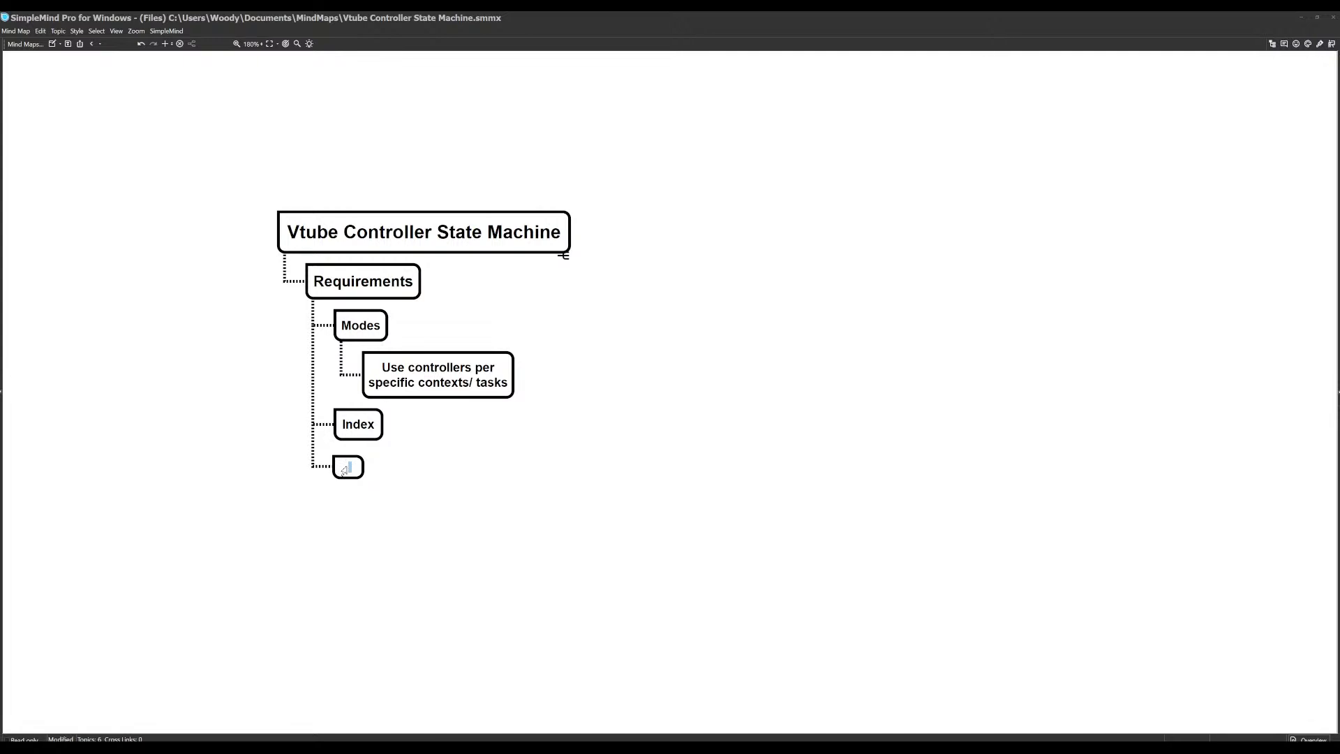
type("C")
key("BackSpace")
type("Sea")
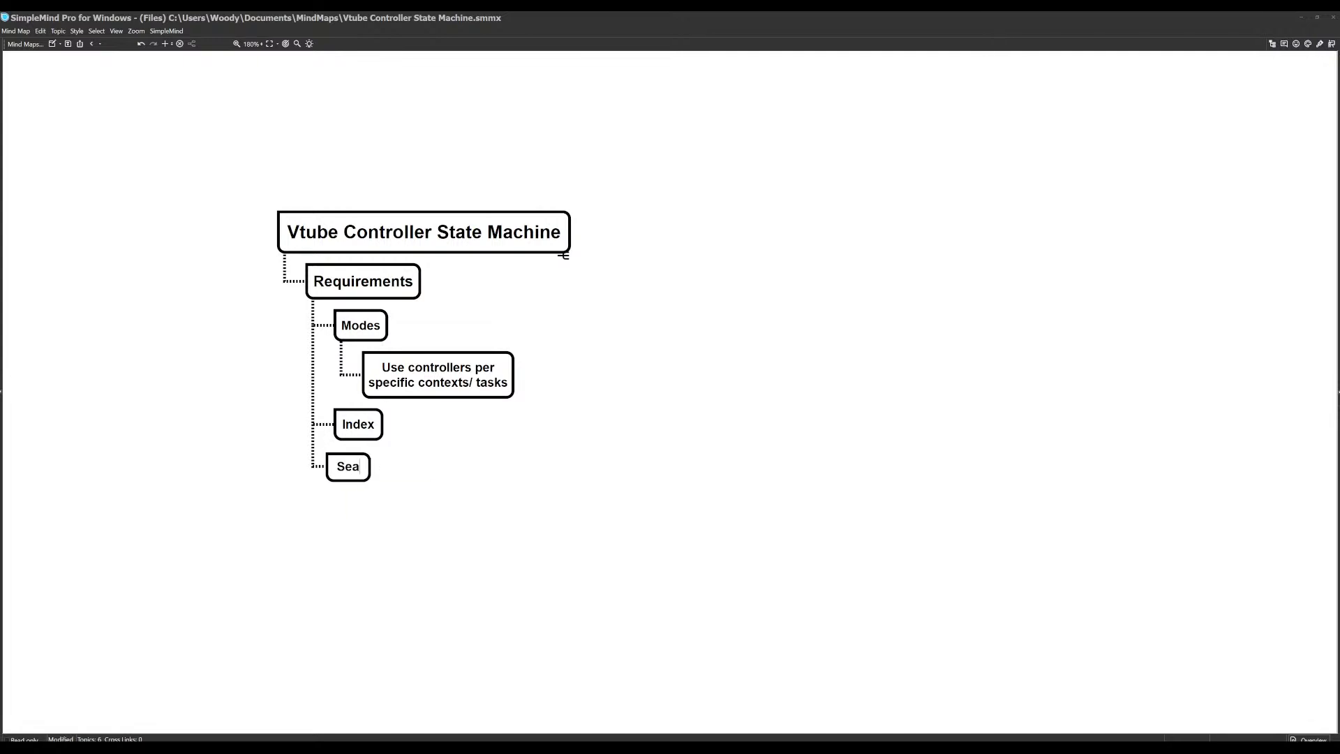
type("mlessly")
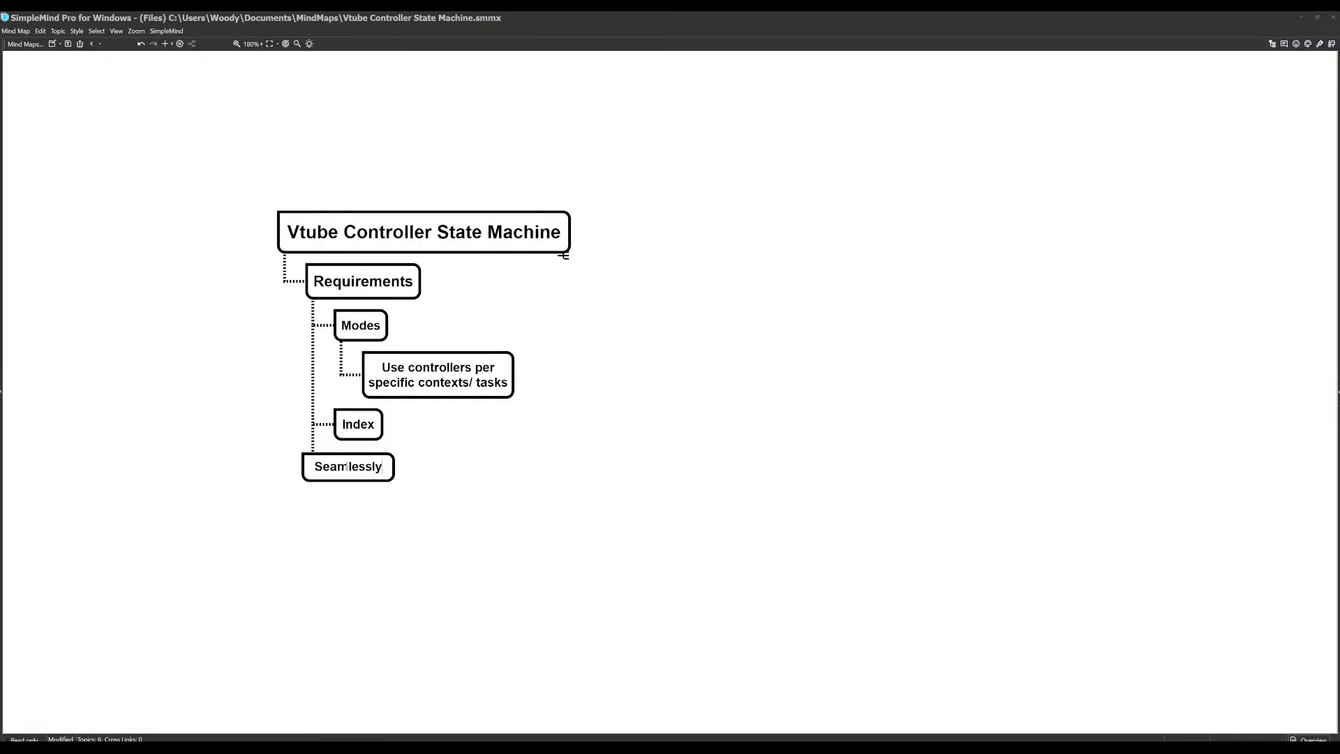
type(" interactive")
key("Return")
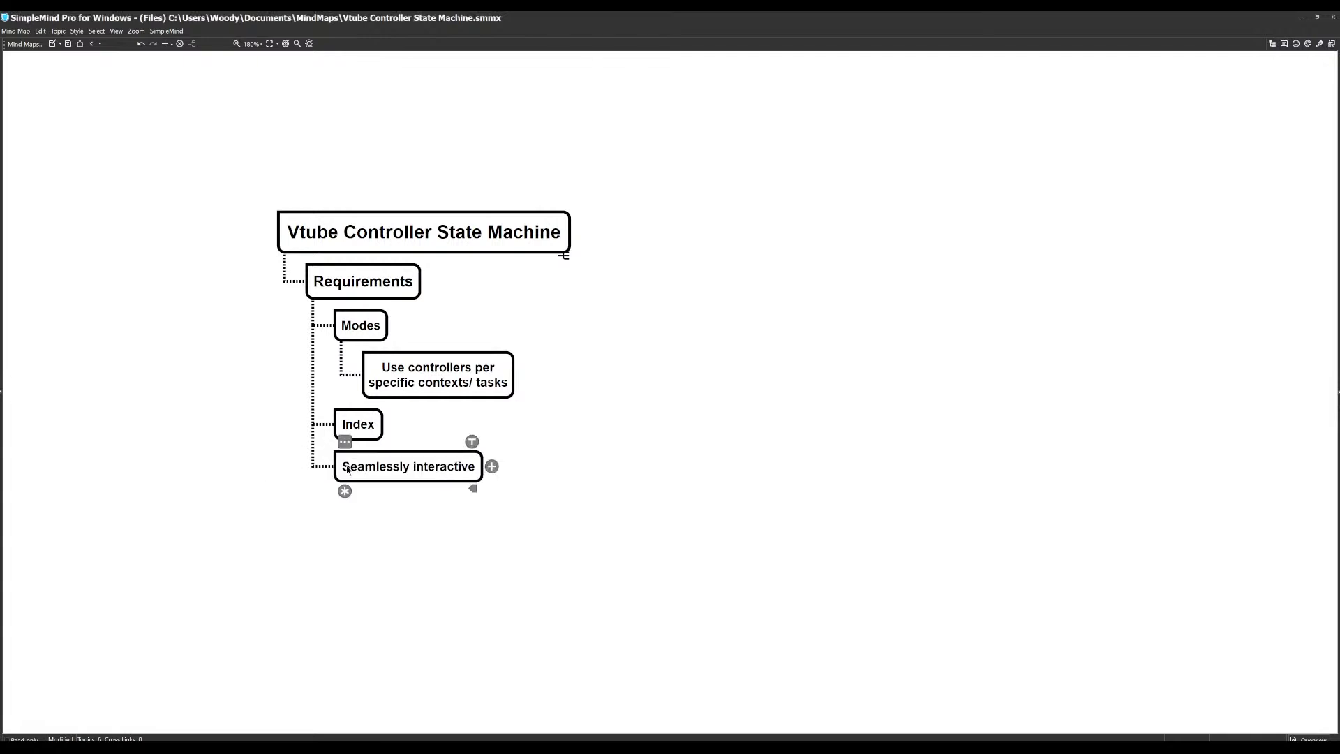
key("Tab")
type("A")
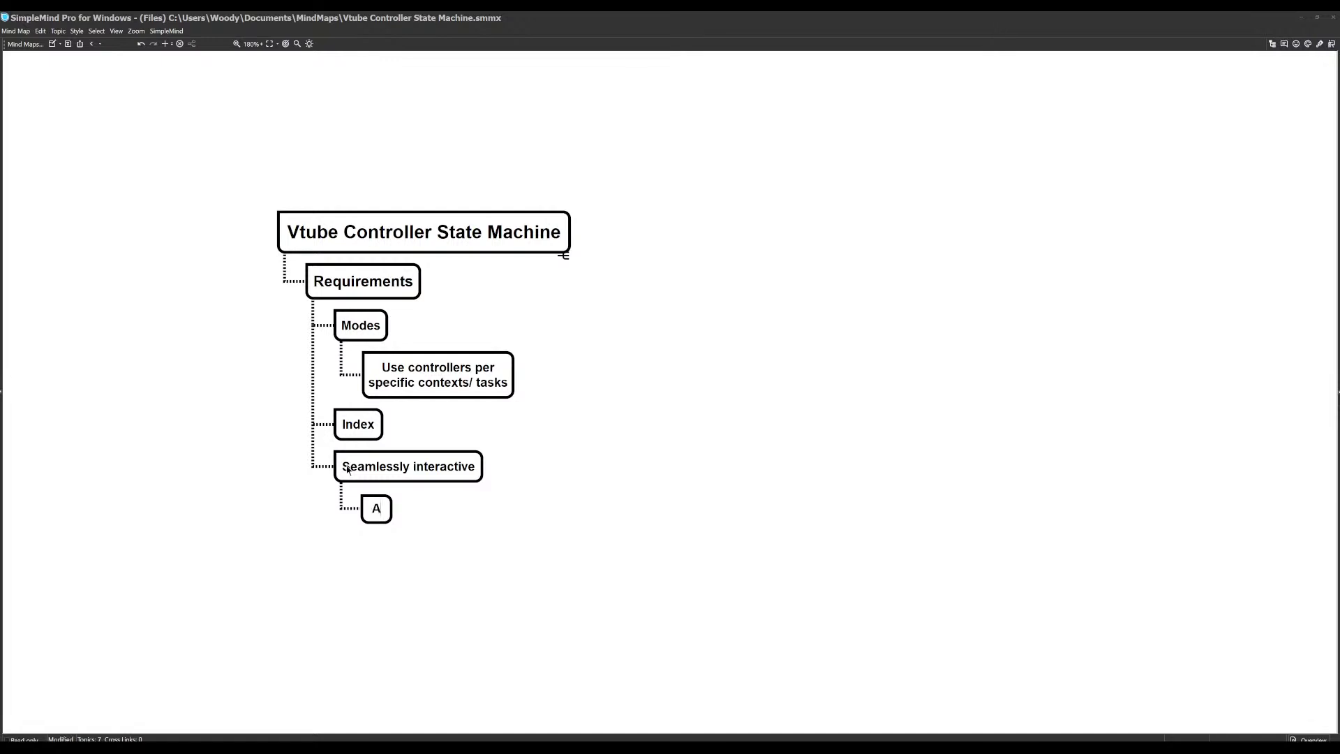
type("c")
key("BackSpace")
key("BackSpace")
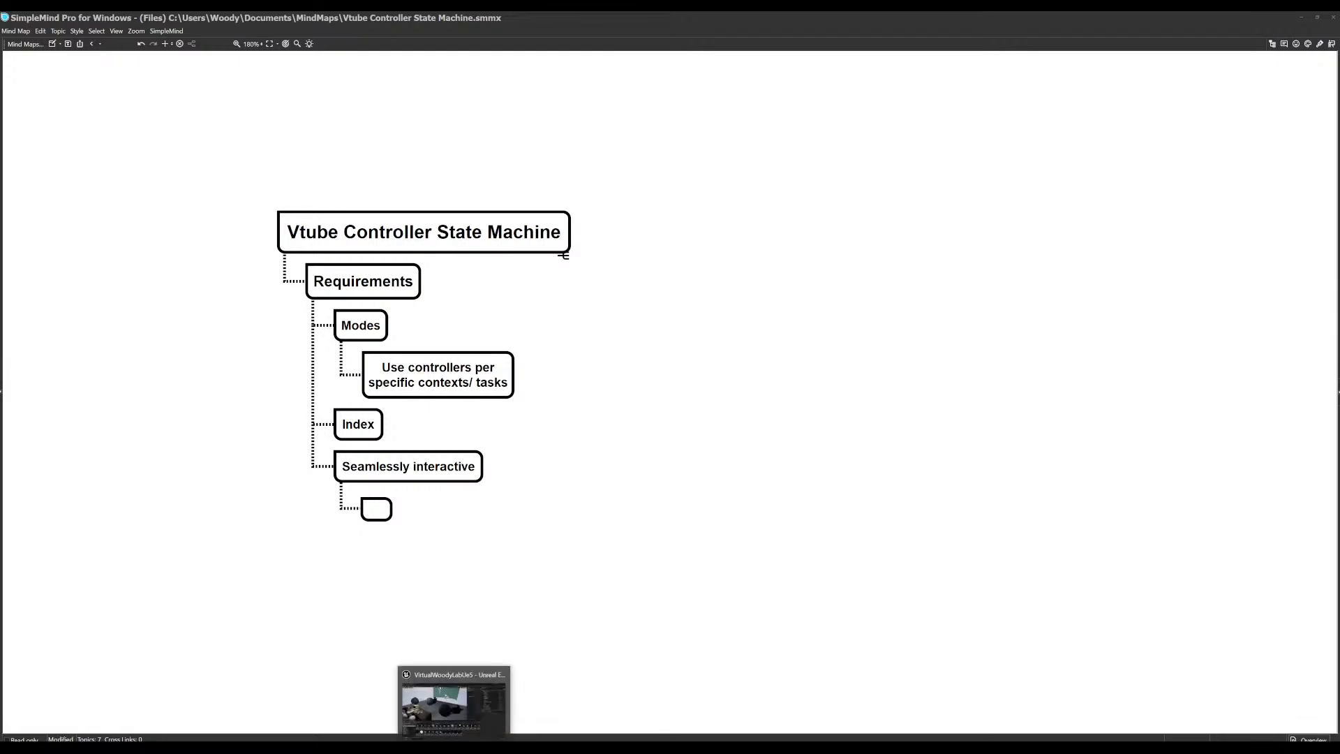
double_click(368, 514)
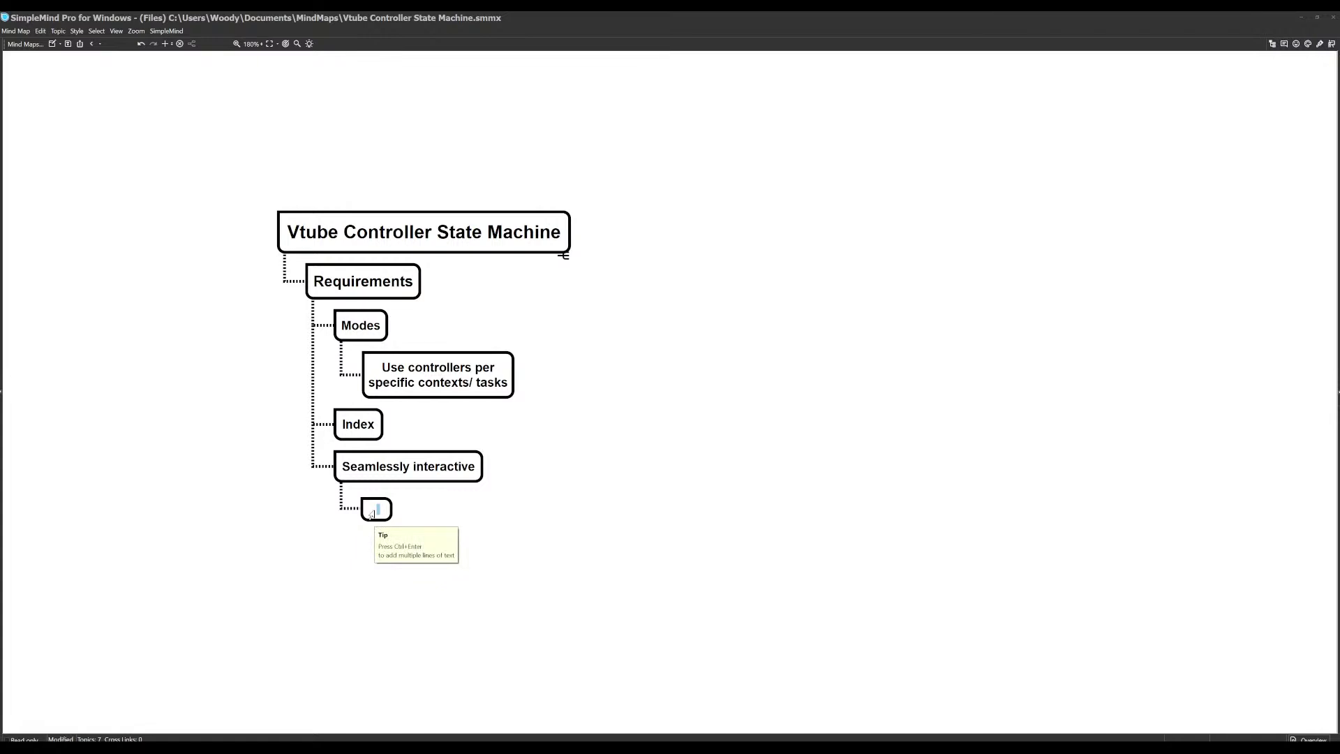
key("Escape")
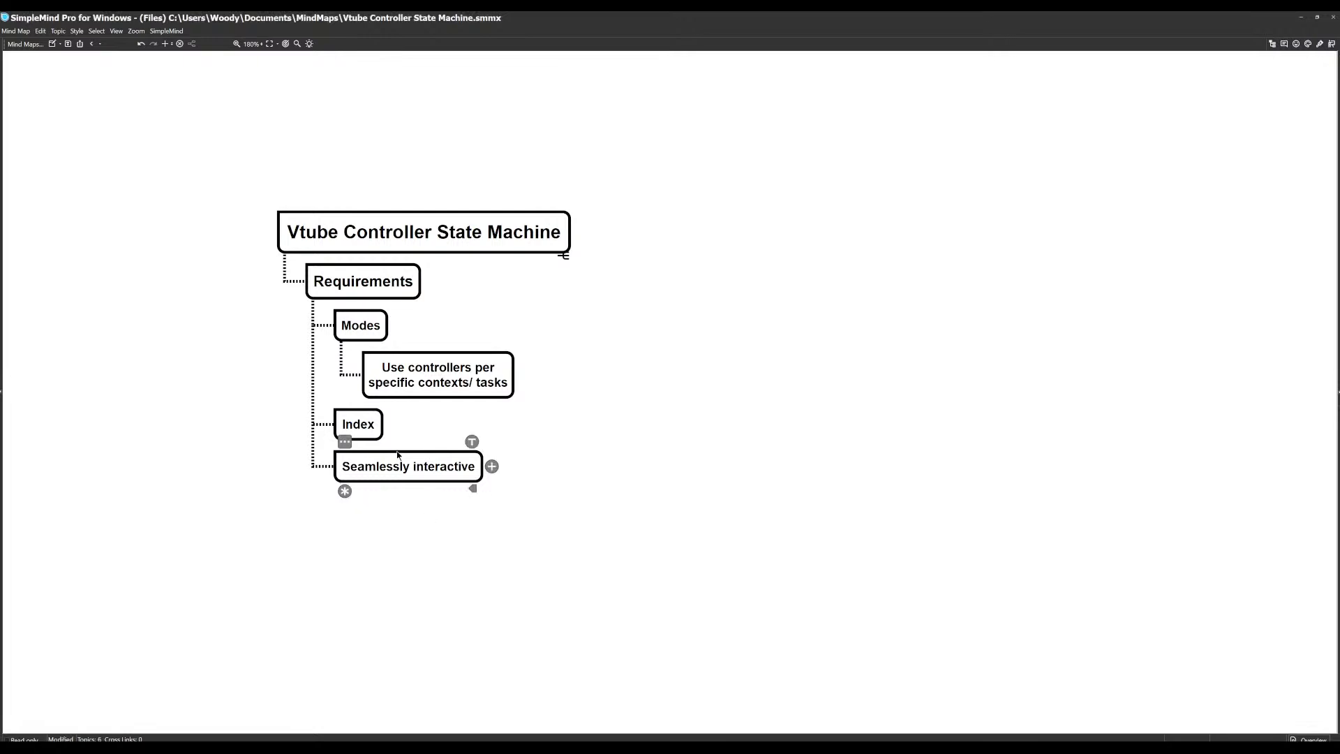
Step: Add a child topic reading "Invisible on screen" under Seamlessly interactive
key("Tab")
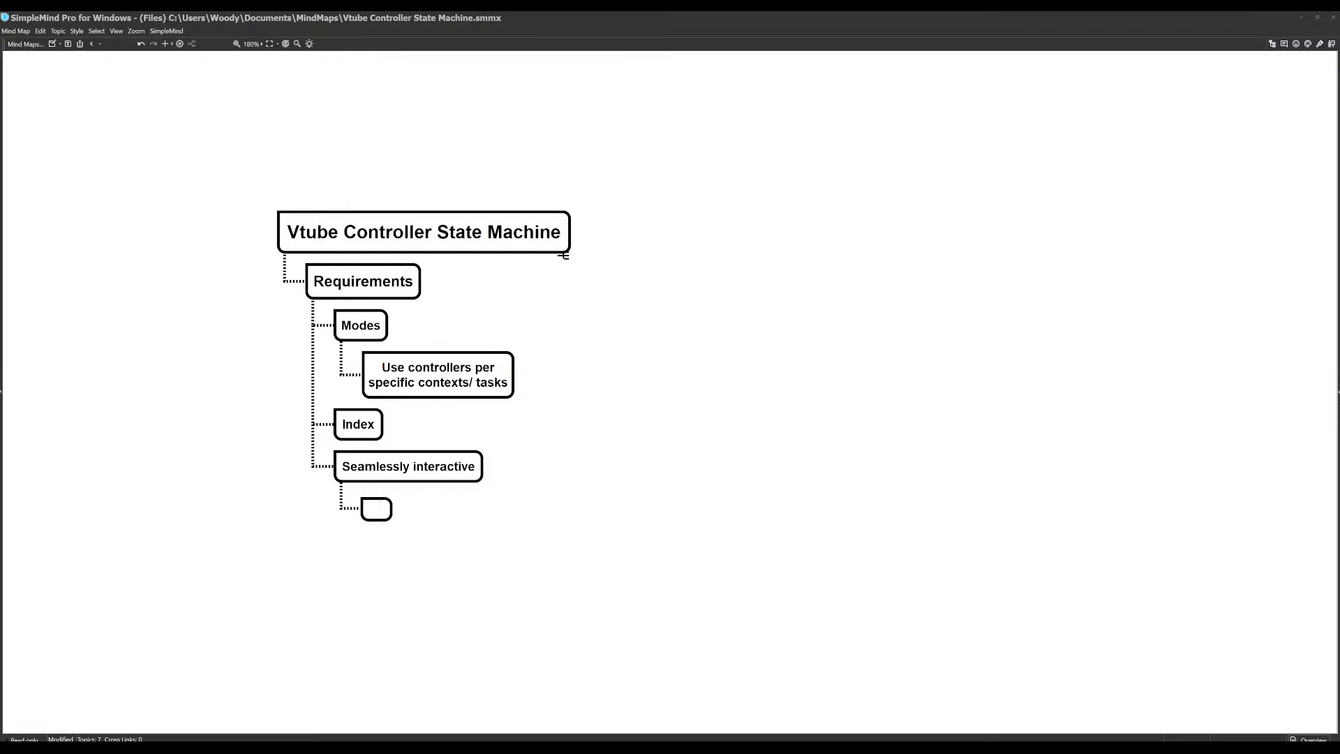
type("Invis")
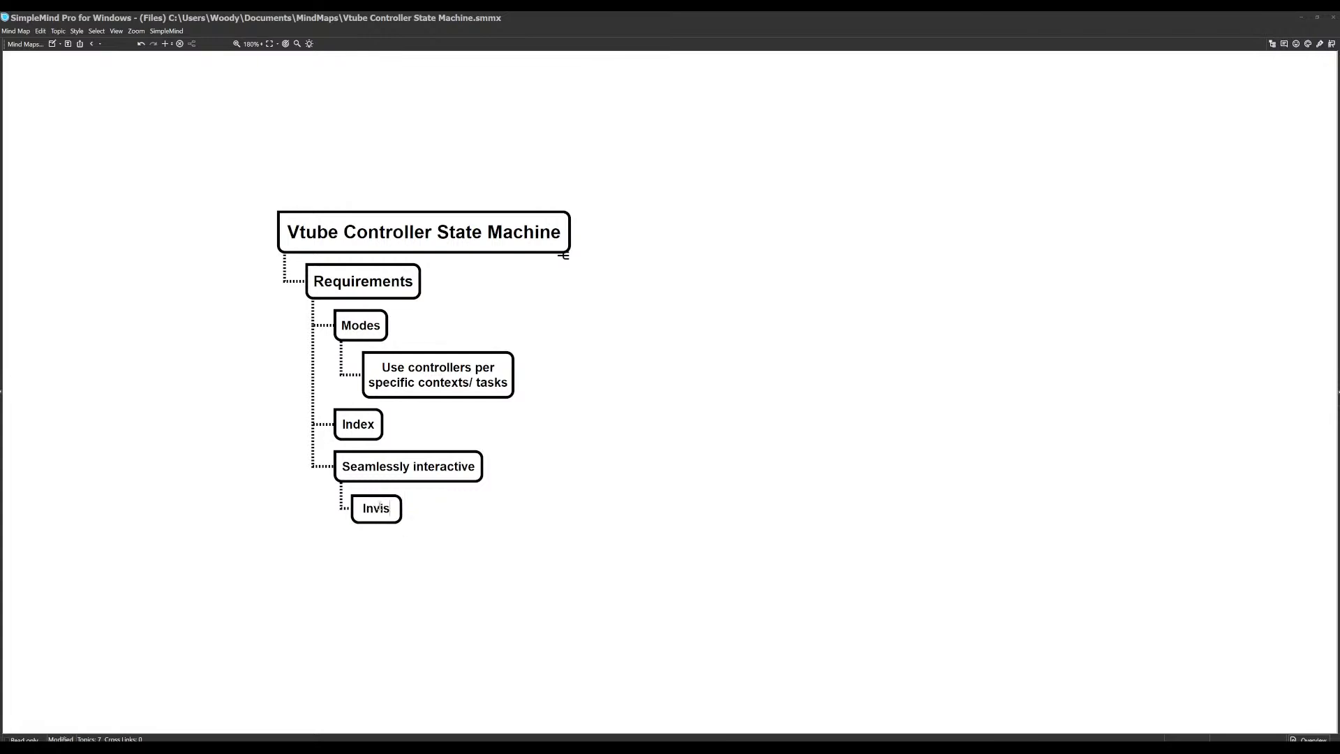
type("ible to")
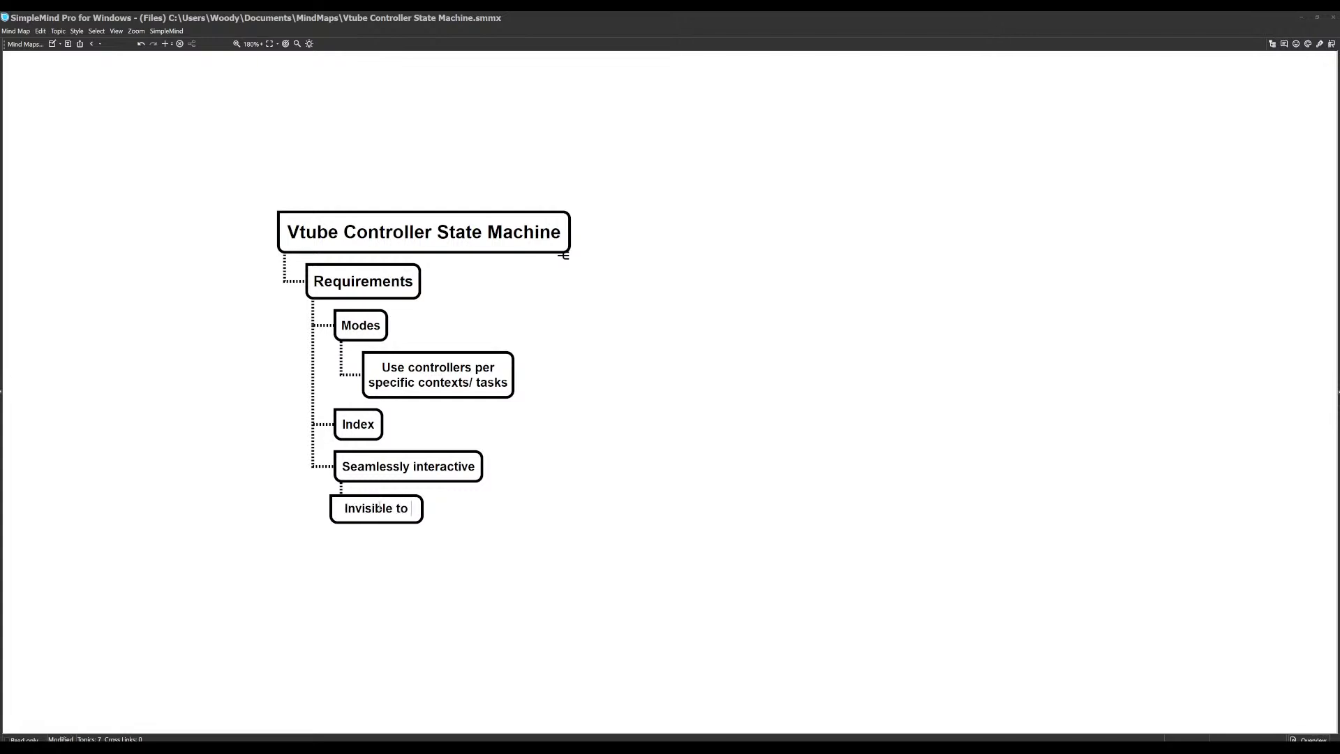
key("BackSpace")
key("BackSpace")
key("BackSpace")
type("on screen")
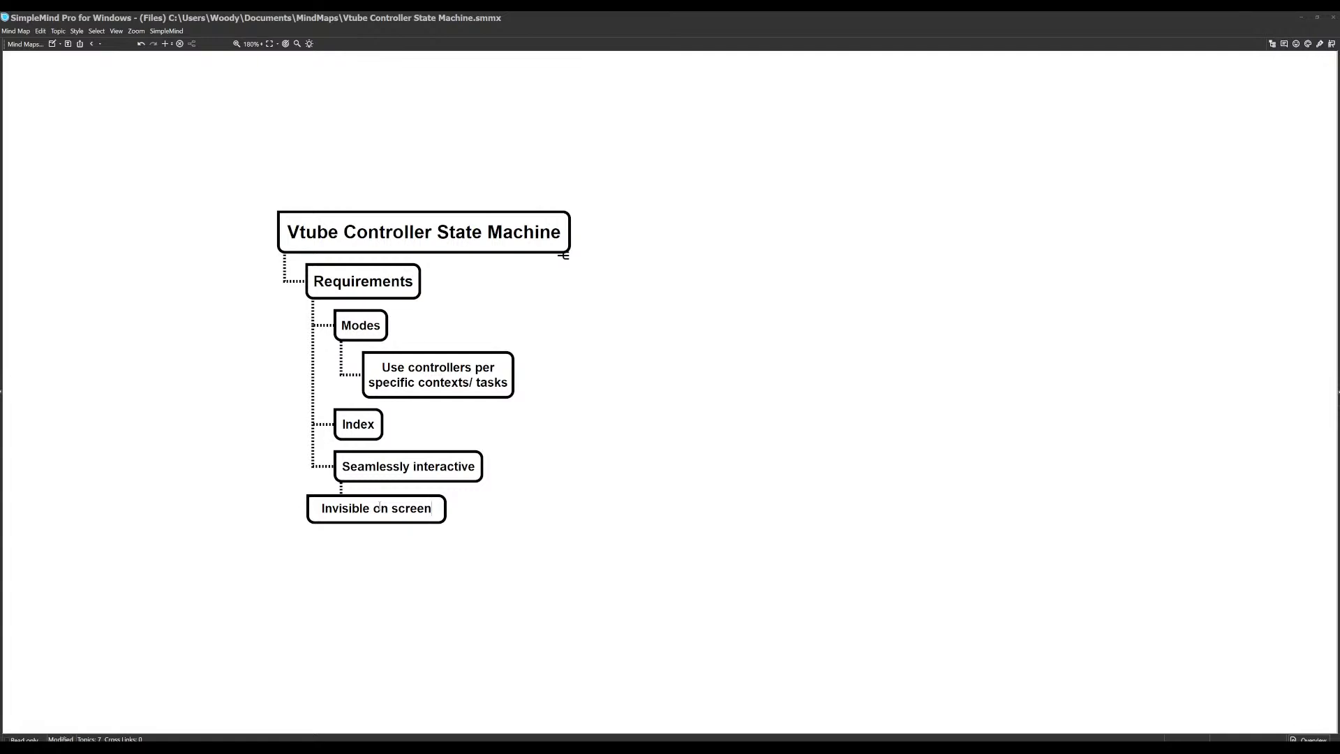
key("Return")
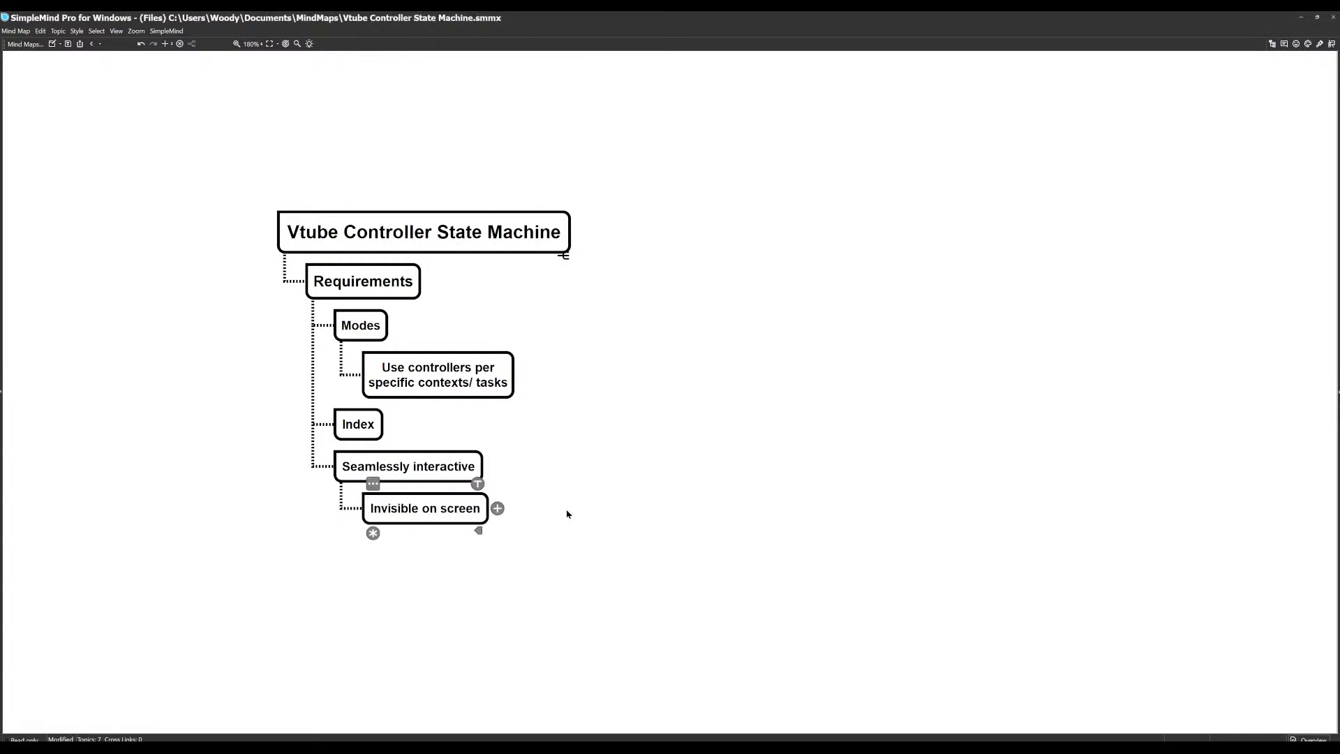
Step: Add a topic named "Additional controller" under Requirements as a sibling of Seamlessly interactive
left_click(402, 466)
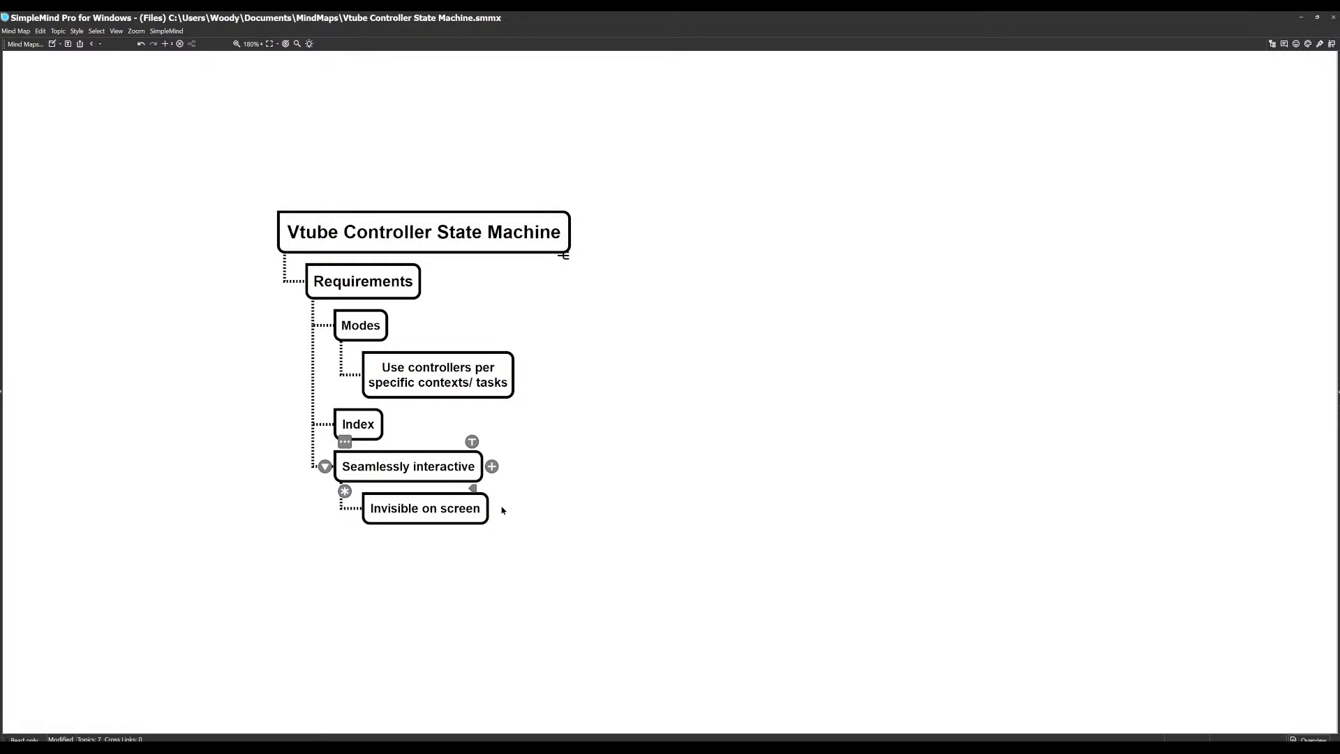
key("Return")
type("Additio")
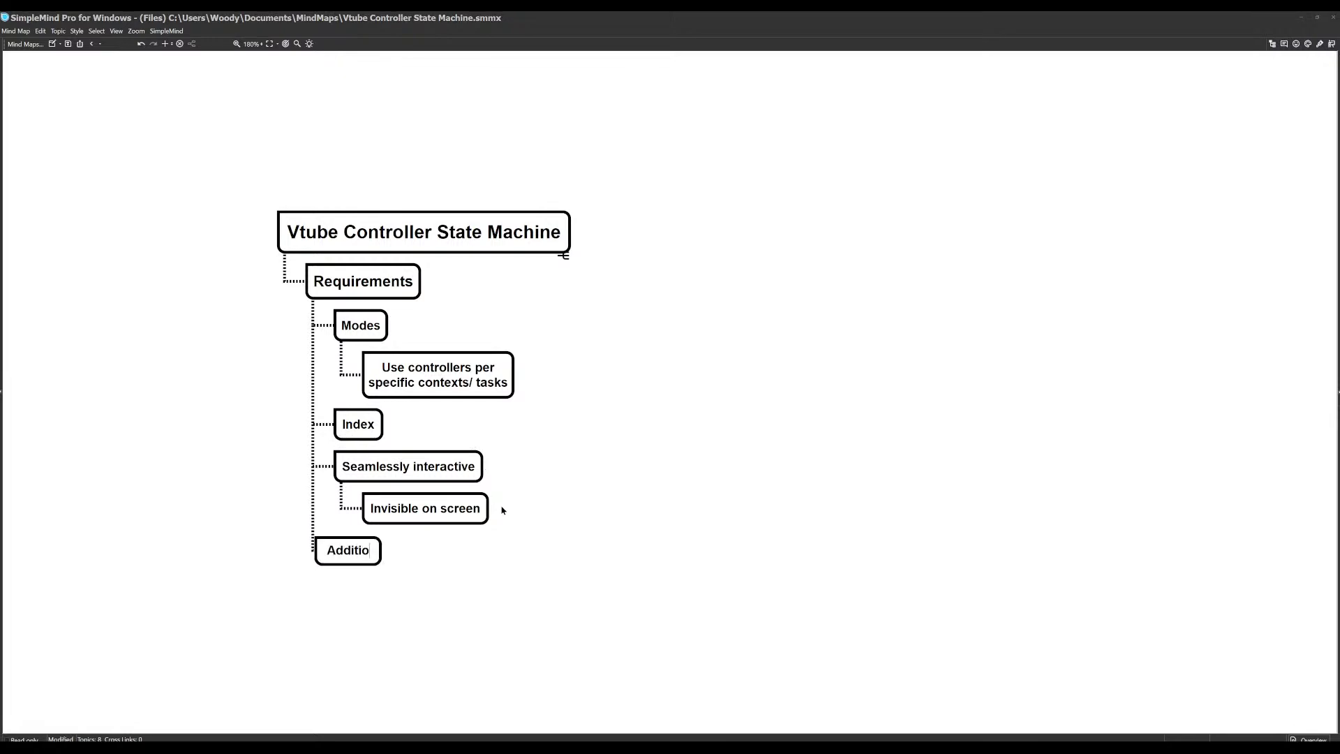
type("nal controller")
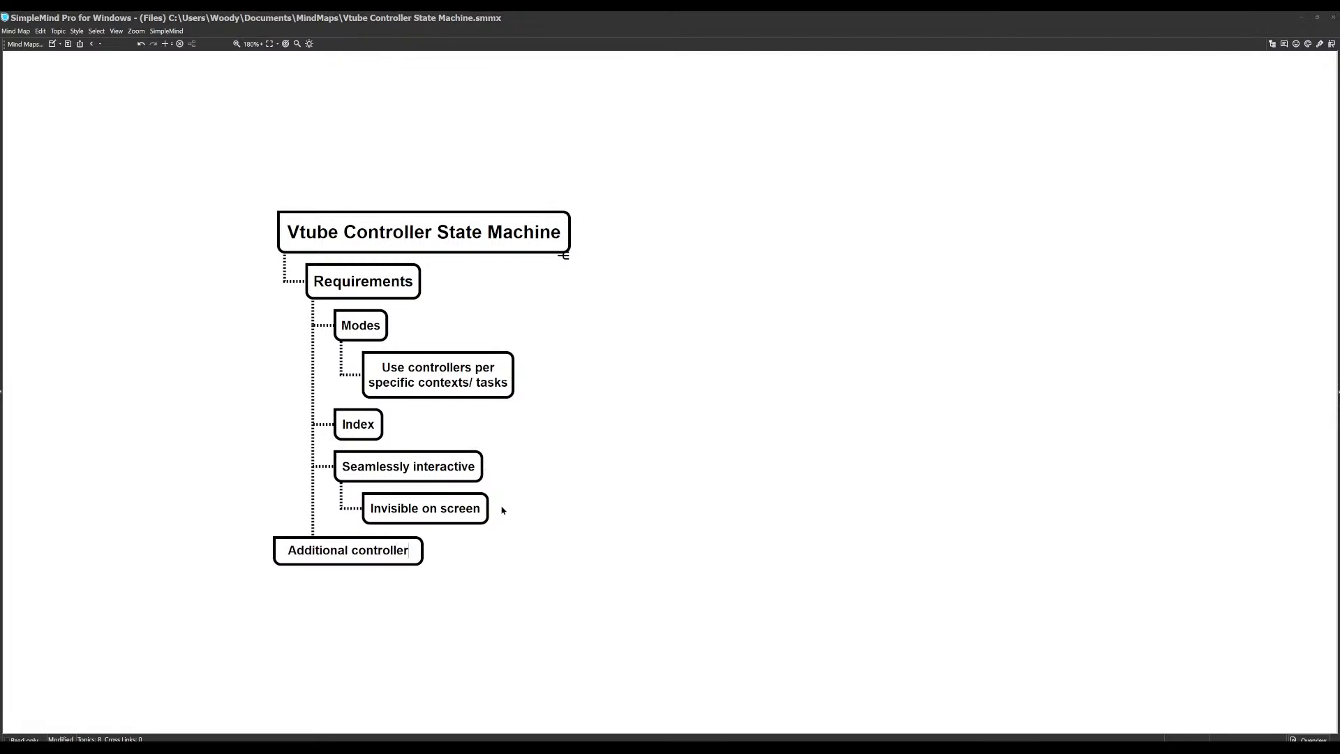
key("Return")
Step: Add a child topic named "OSC" under Additional controller
key("Tab")
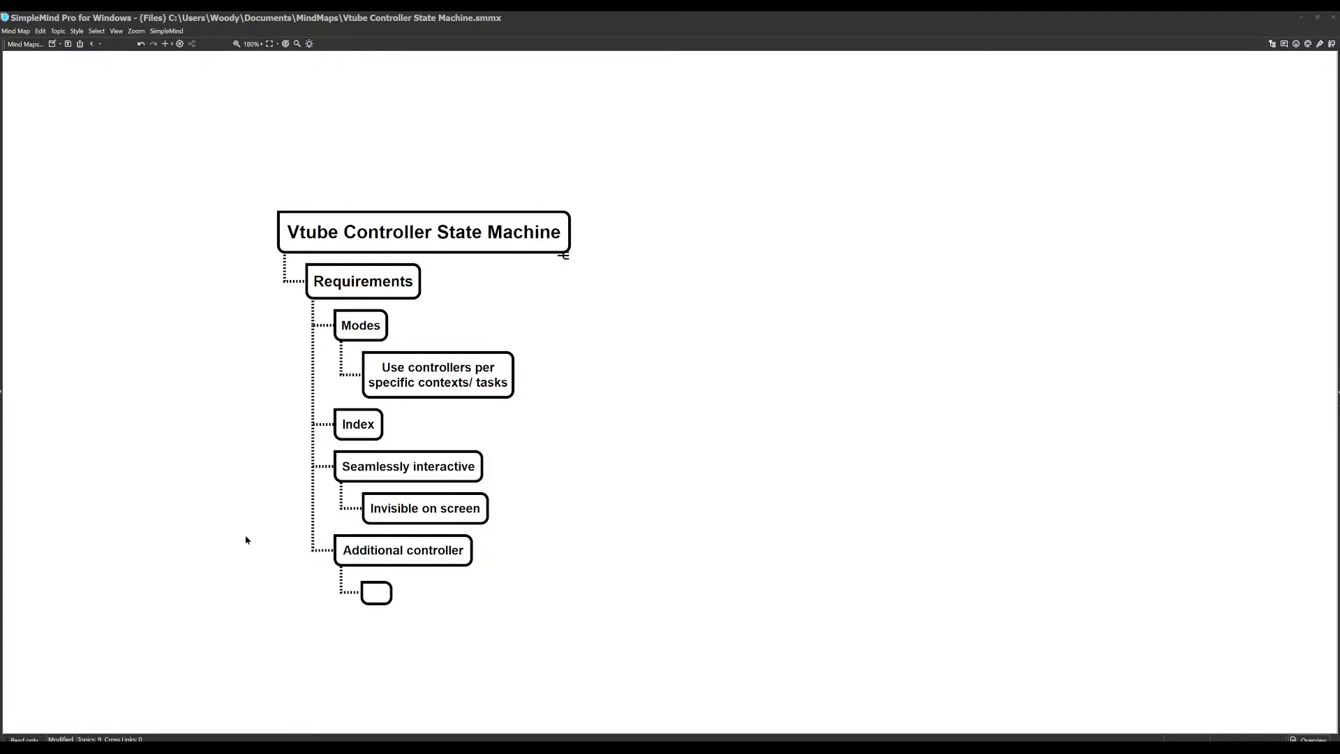
type("OSC")
left_click(460, 577)
left_click(437, 557)
Step: Add a topic reading "Small Icon for tool" under Seamlessly interactive as a sibling of Invisible on screen
left_click(429, 511)
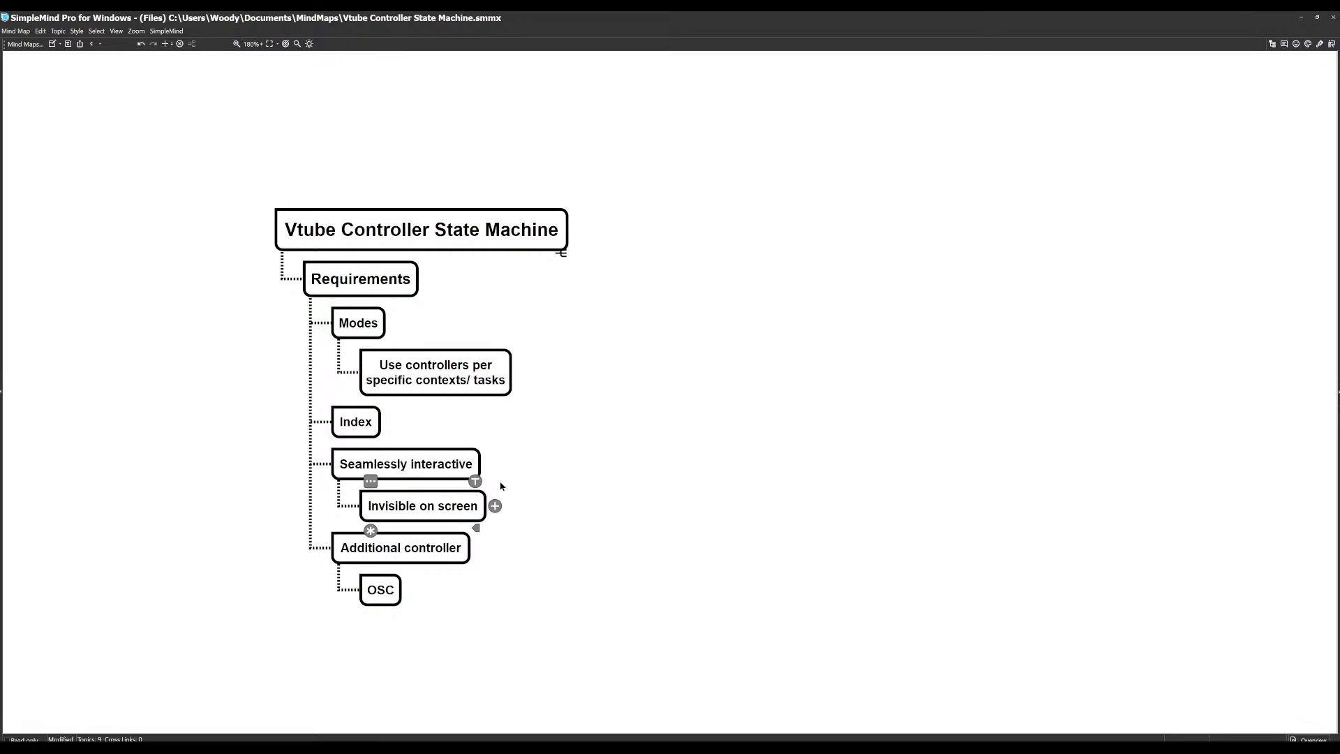
key("Return")
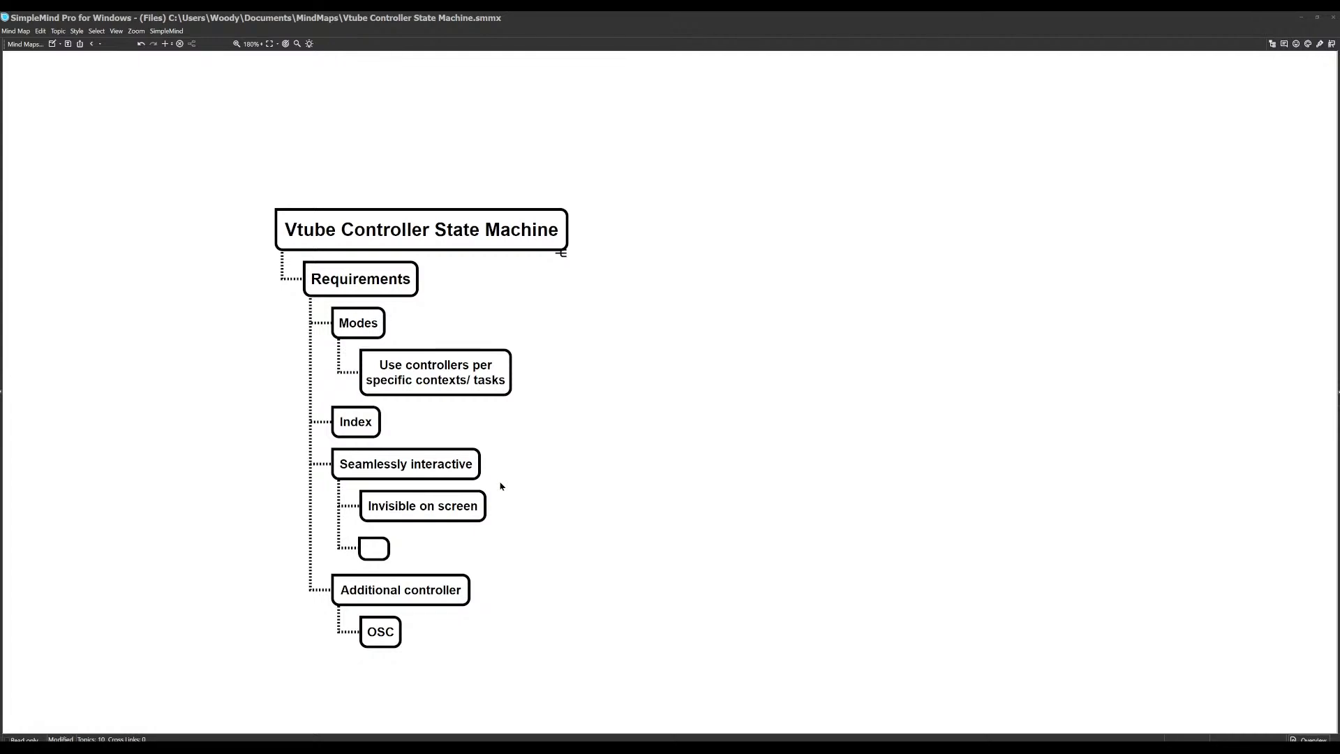
type("F")
key("BackSpace")
type("Small Icon f")
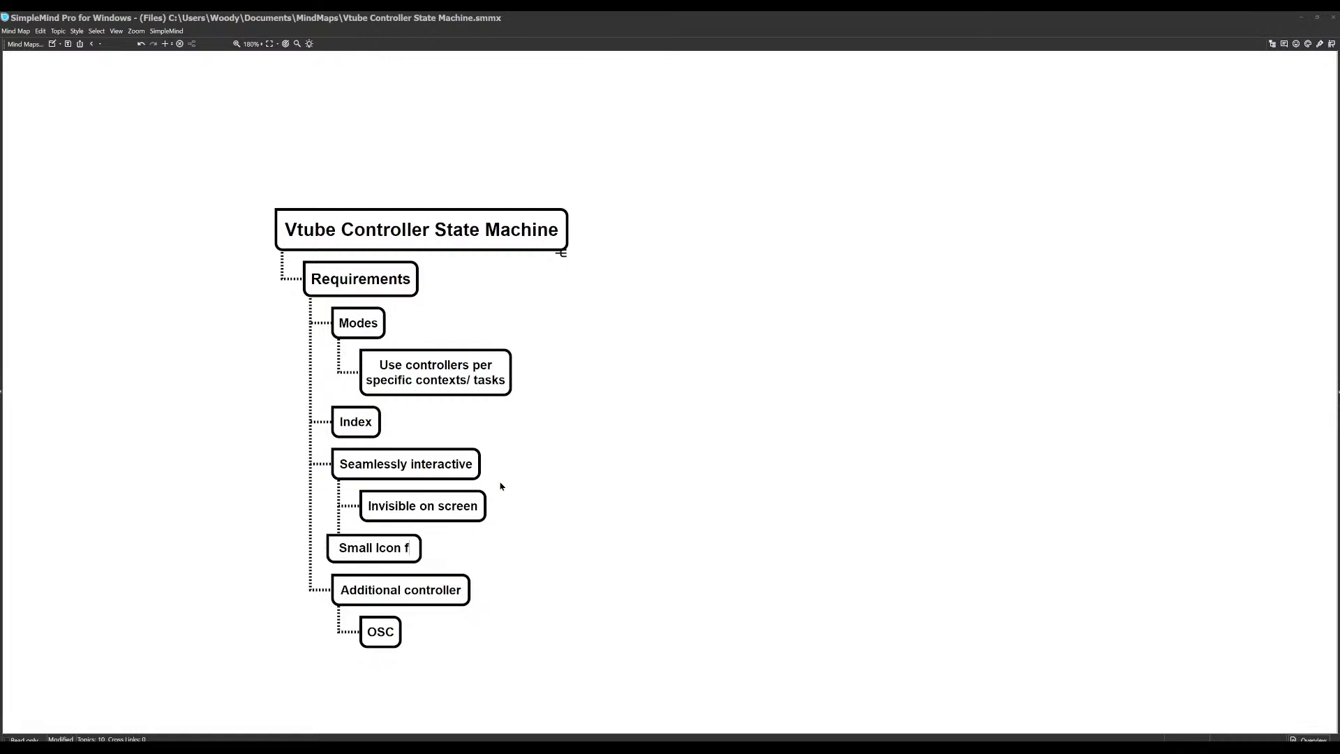
type("or tool")
key("Return")
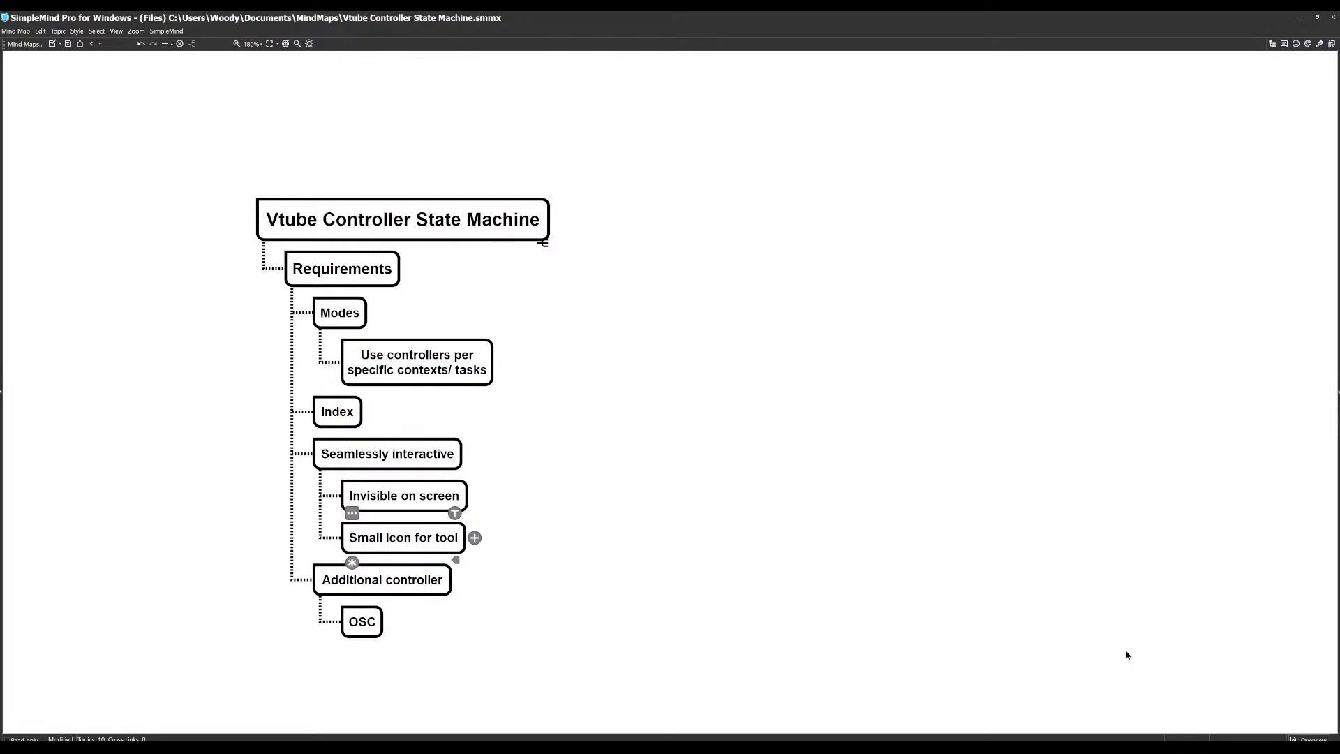
left_click_drag(659, 417, 633, 416)
scroll(618, 411, "up", 1)
scroll(591, 426, "down", 3)
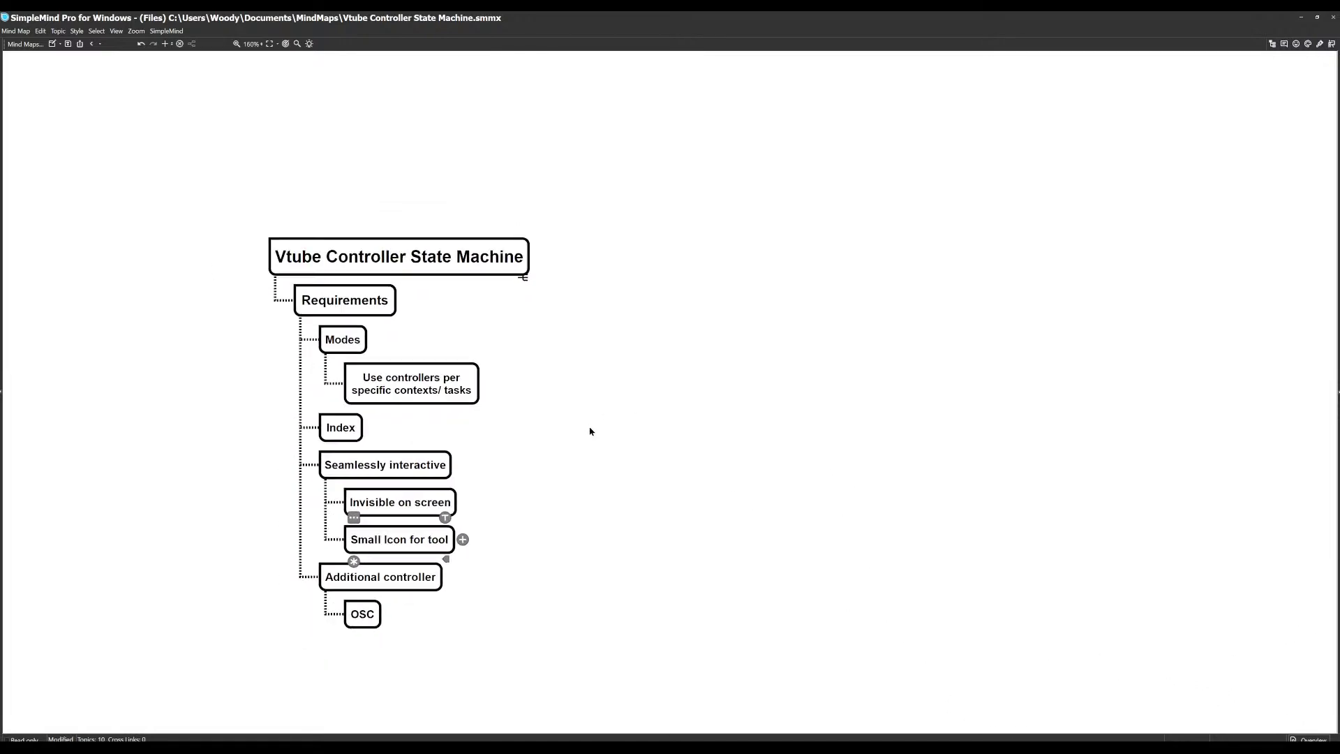
scroll(587, 432, "up", 3)
left_click_drag(546, 560, 517, 505)
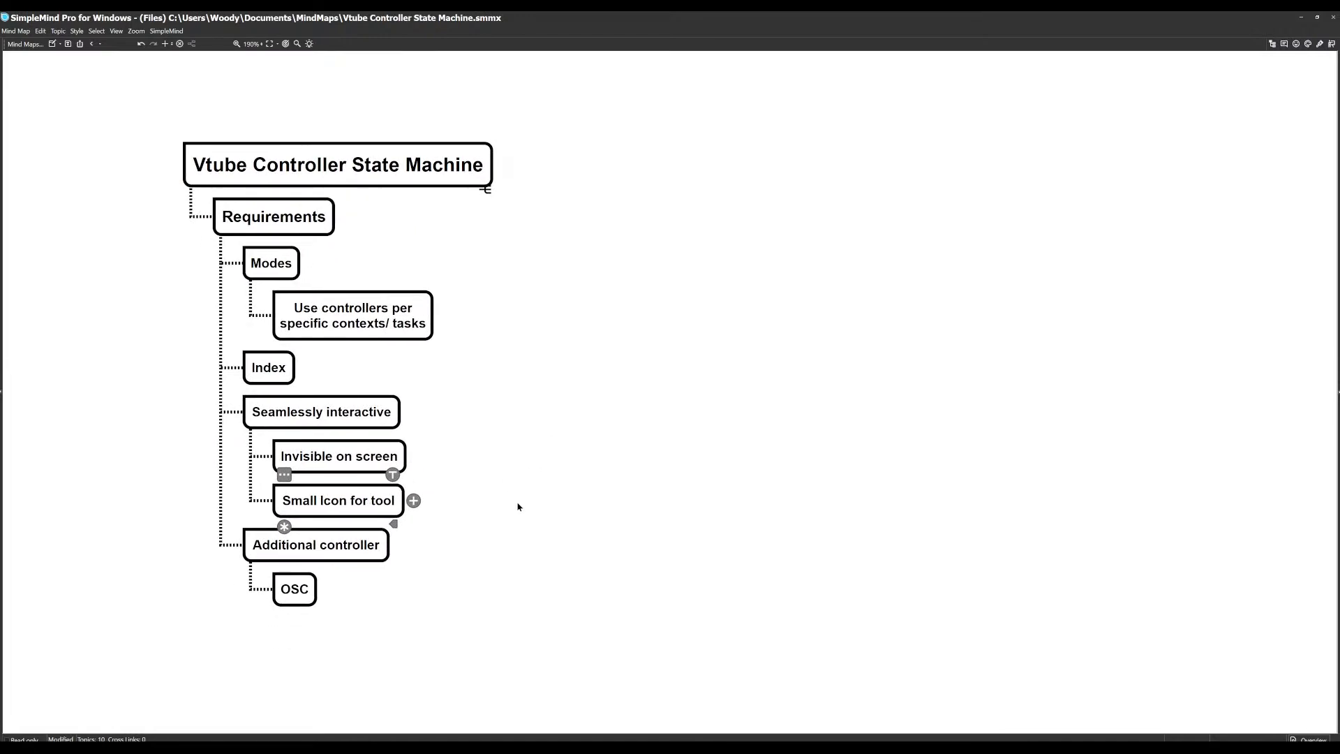
left_click(314, 218)
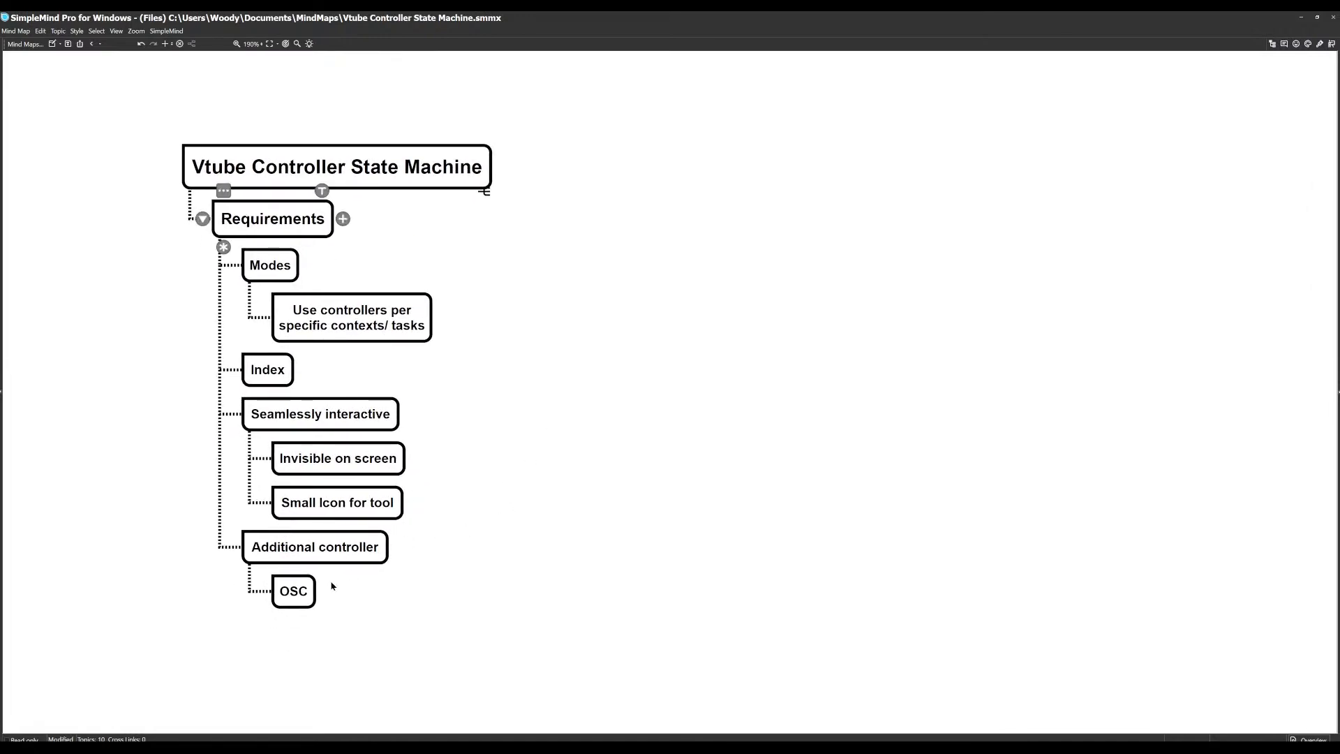
left_click(326, 543)
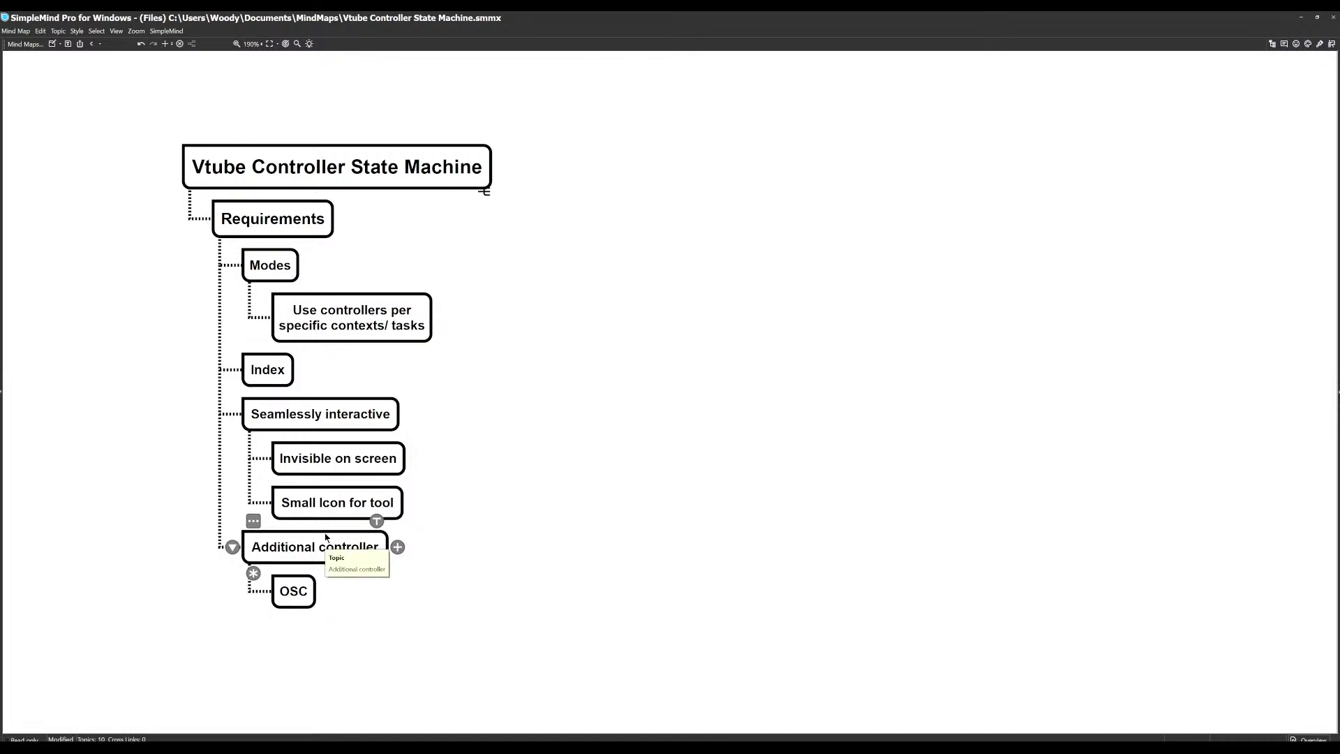
Step: Create a separate central topic named "Modes" and place it in the empty space to the right of the Requirements tree
left_click_drag(508, 329, 427, 339)
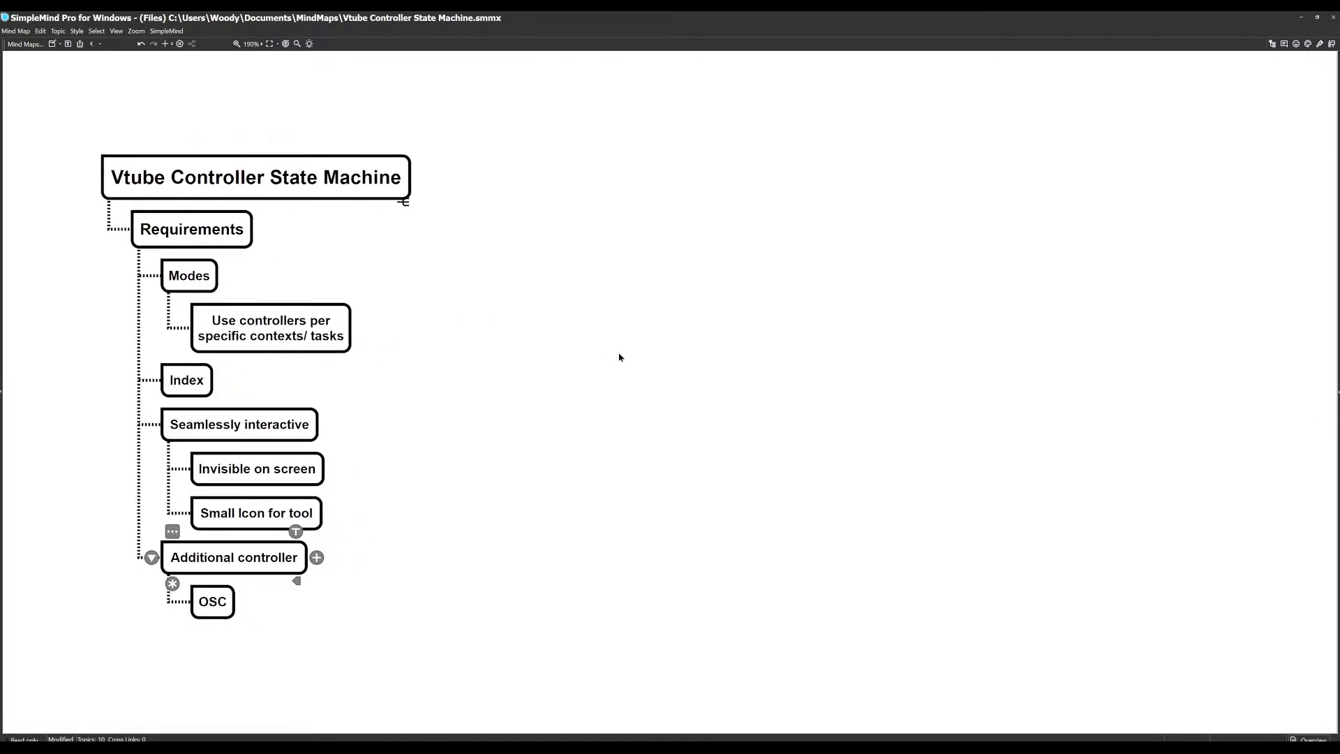
left_click(309, 43)
type("Modes")
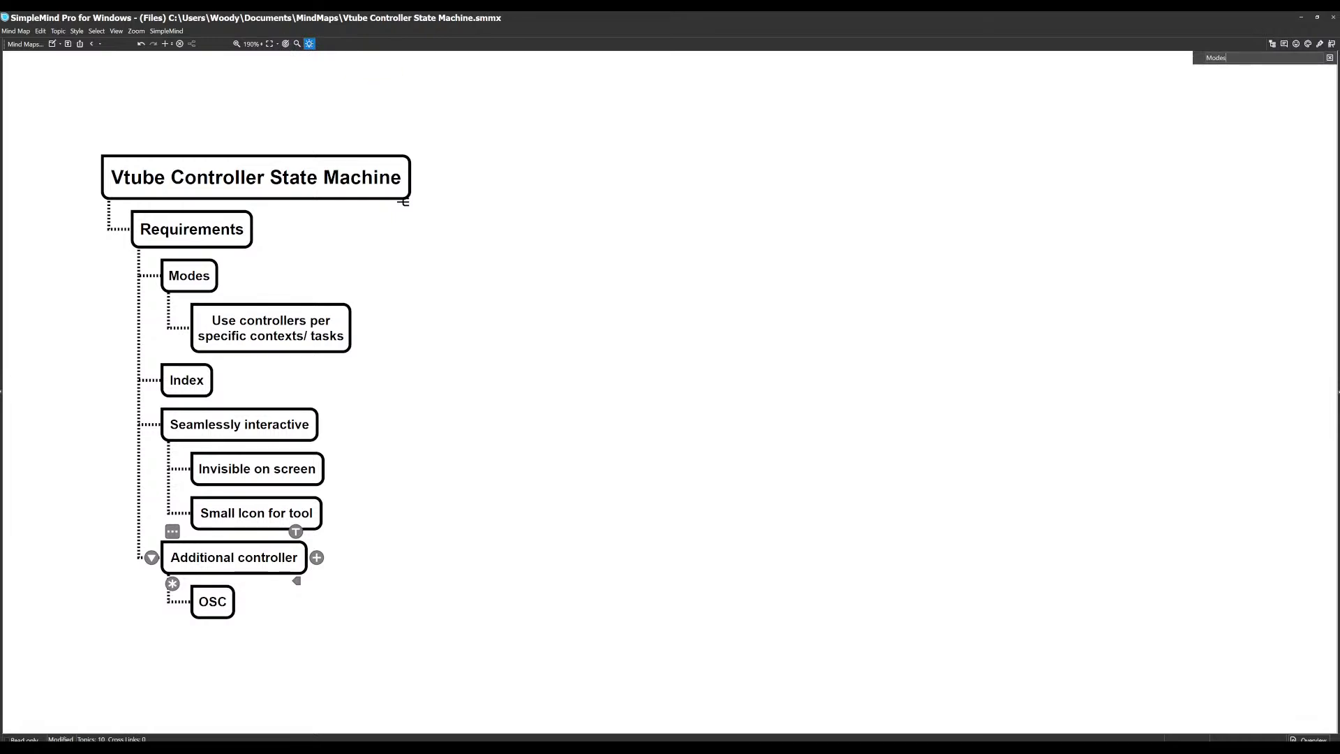
key("Return")
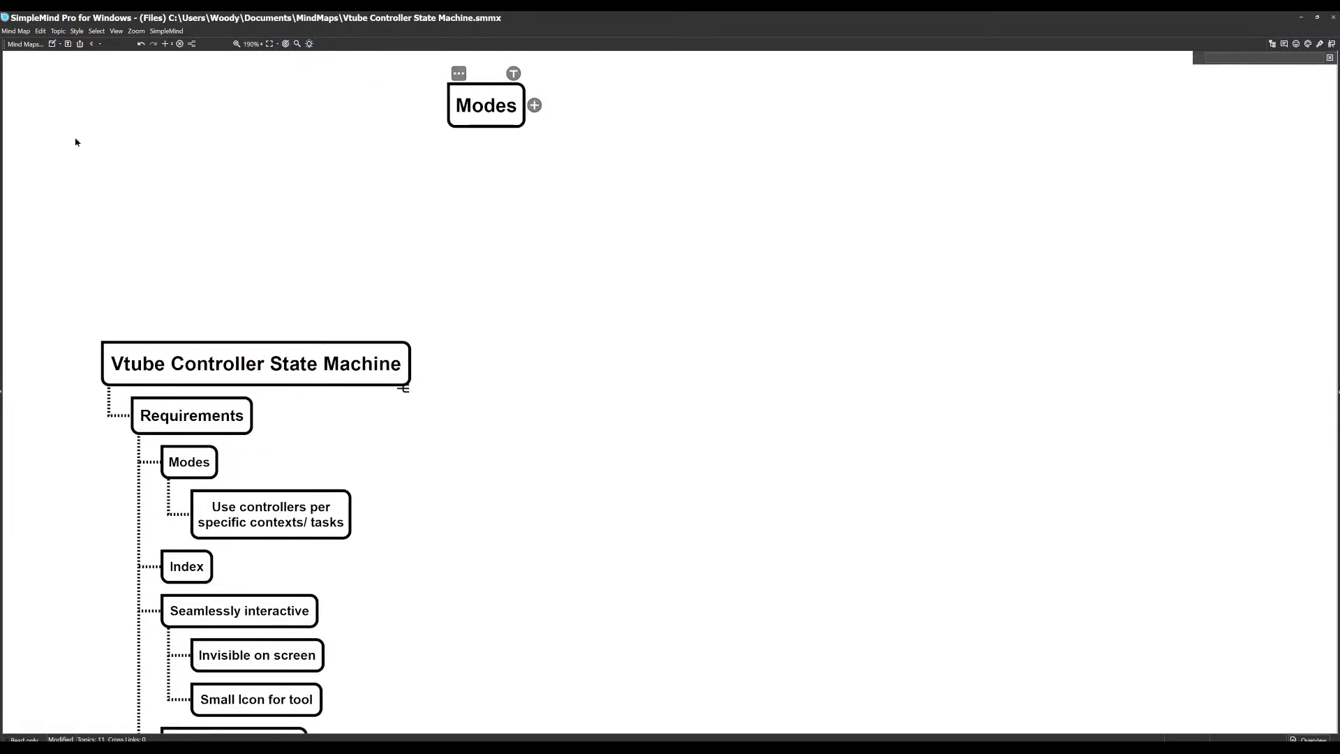
left_click_drag(492, 111, 676, 591)
left_click_drag(591, 526, 509, 307)
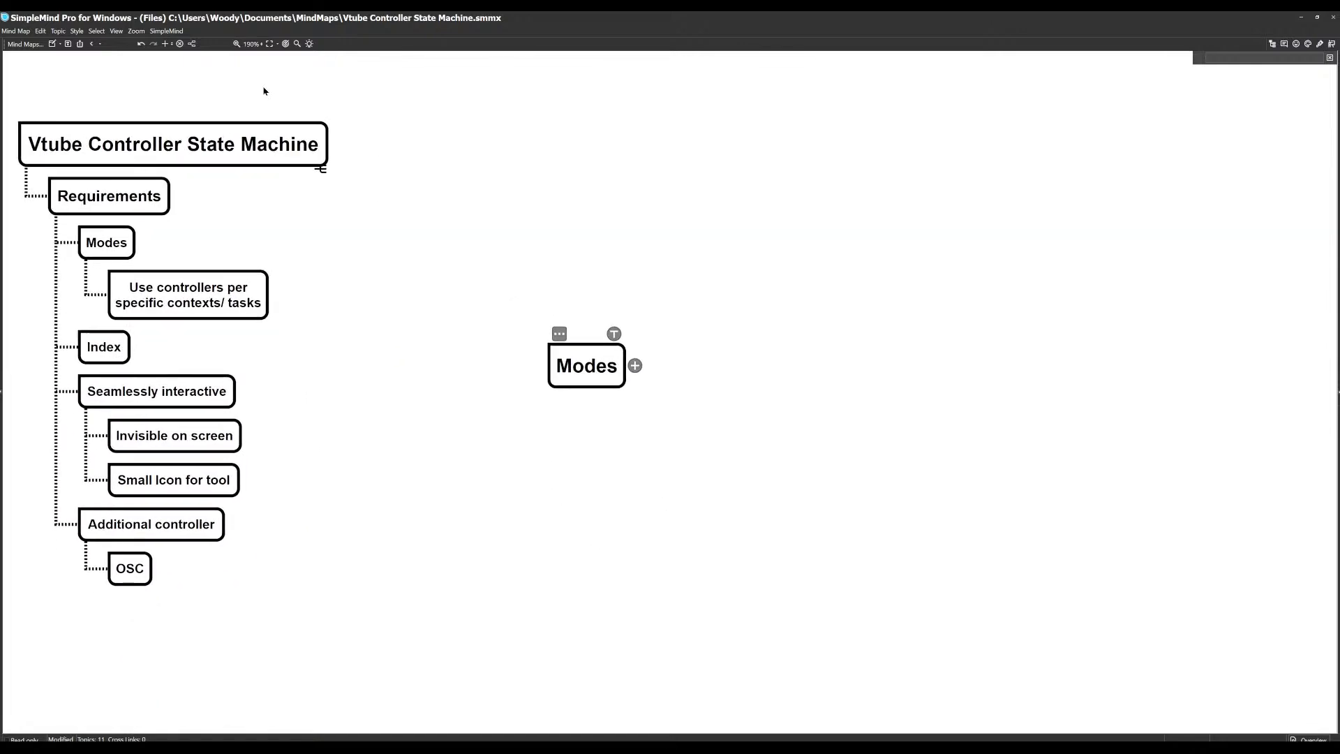
Step: Set the new Modes central topic to List Layout with Bottom vertical direction and Left to Right horizontal direction
left_click(192, 43)
left_click(595, 335)
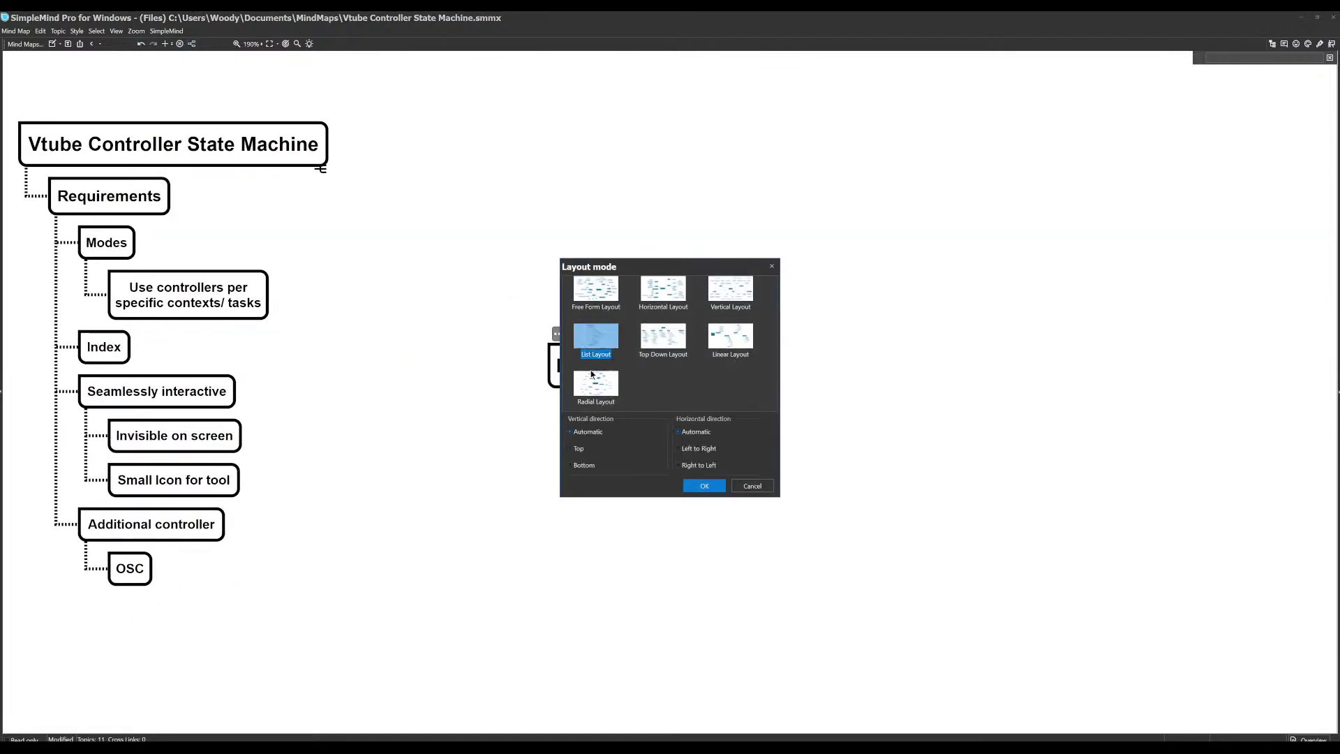
left_click(597, 465)
left_click(695, 449)
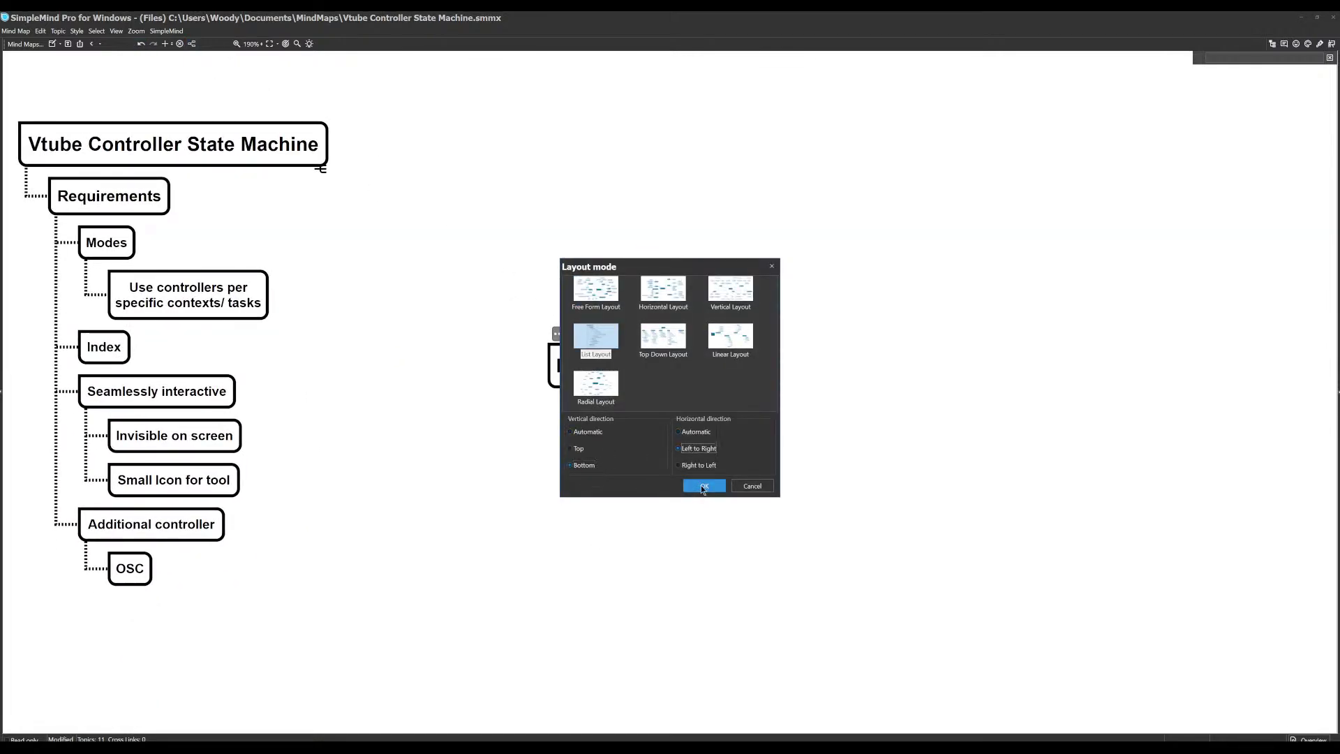
left_click(702, 486)
Step: Add a child topic named "Camera Movement" under the Modes central topic
key("Tab")
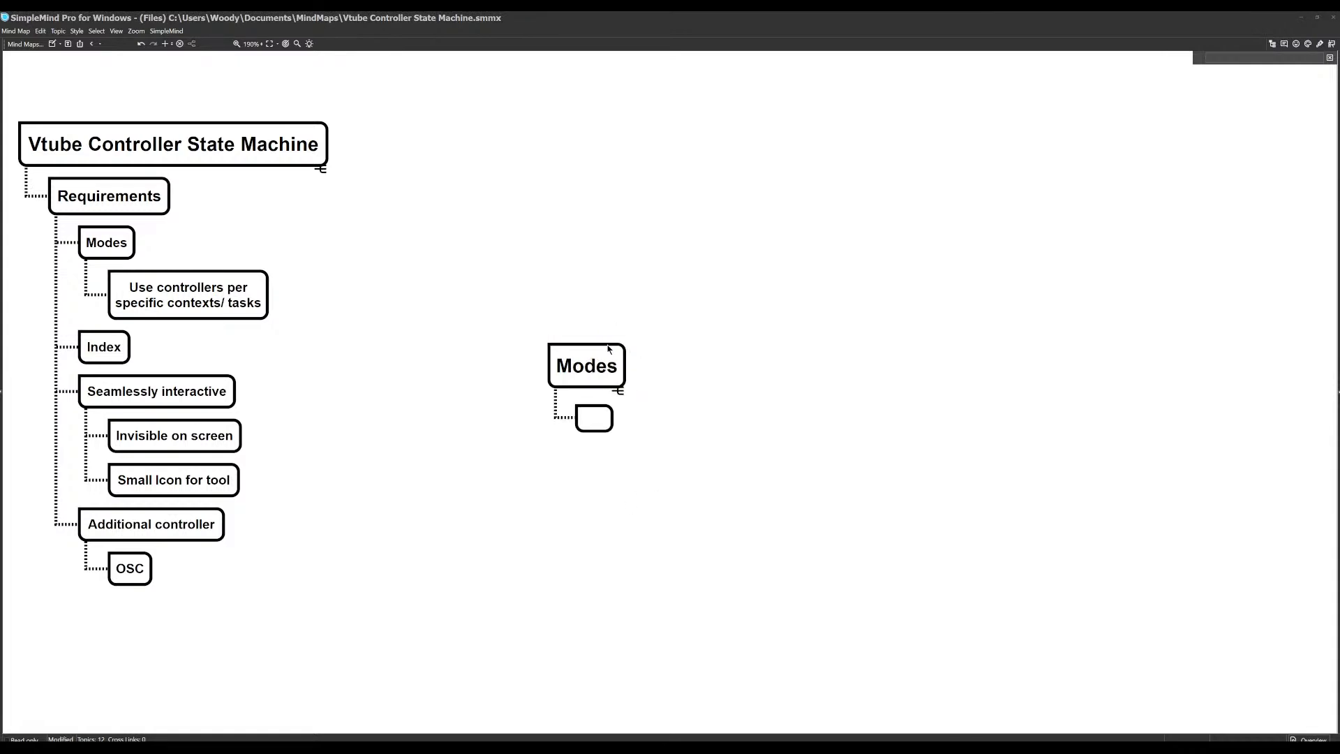
type("Came")
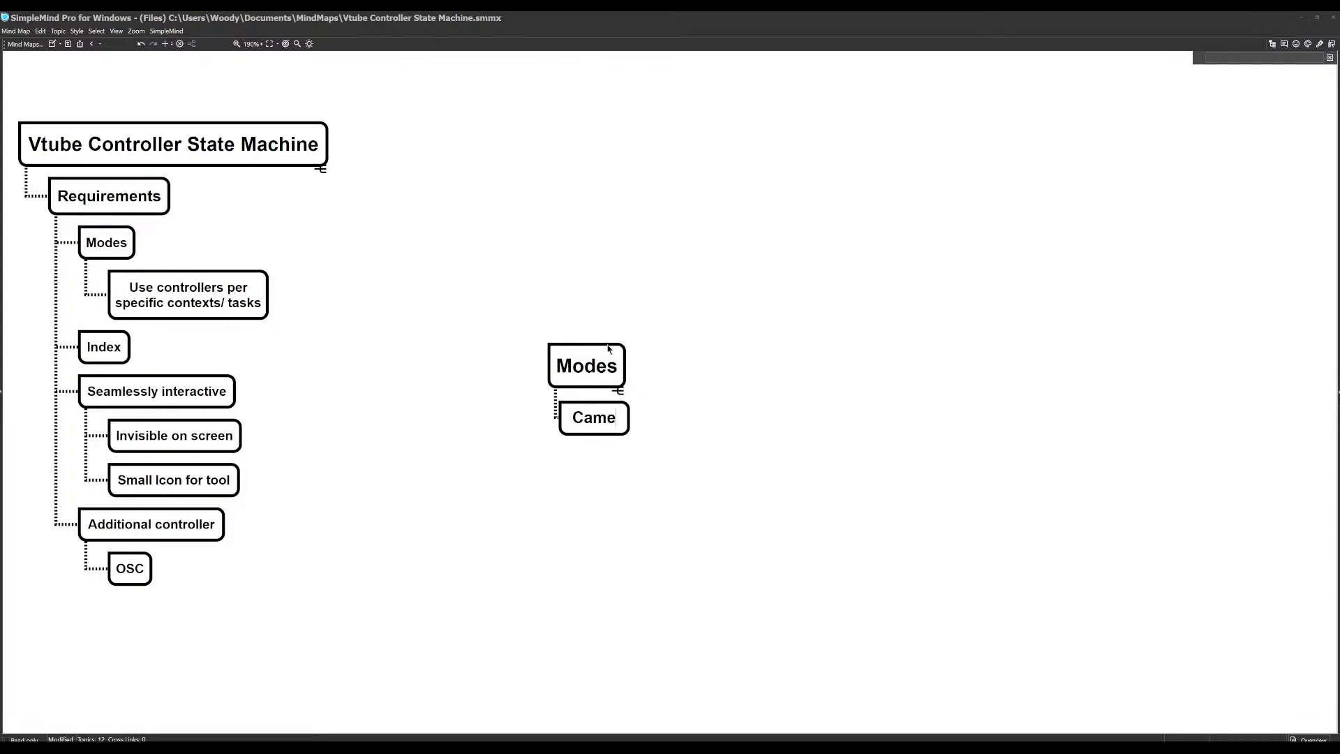
type("ra Movement")
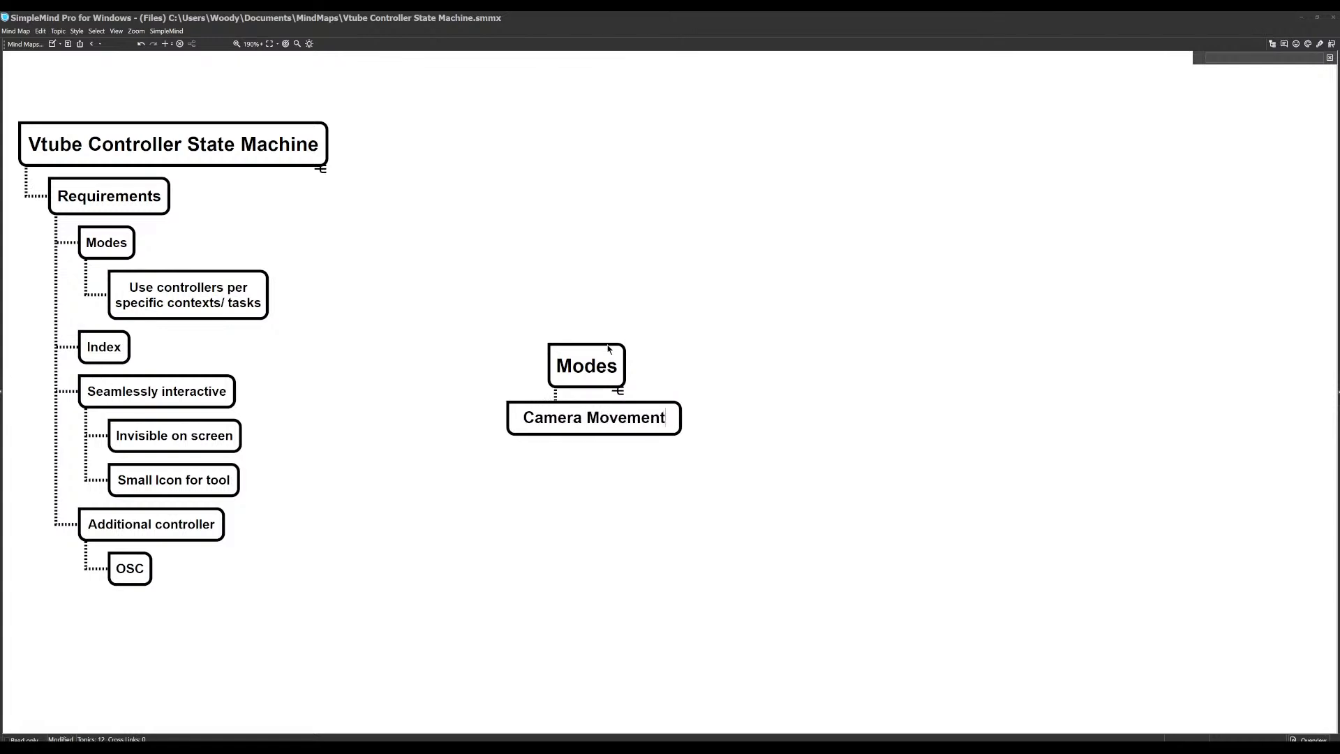
key("Return")
Step: Add a "Camera Settings" topic under the Modes central topic as a sibling of Camera Movement
key("Return")
type("Camera ")
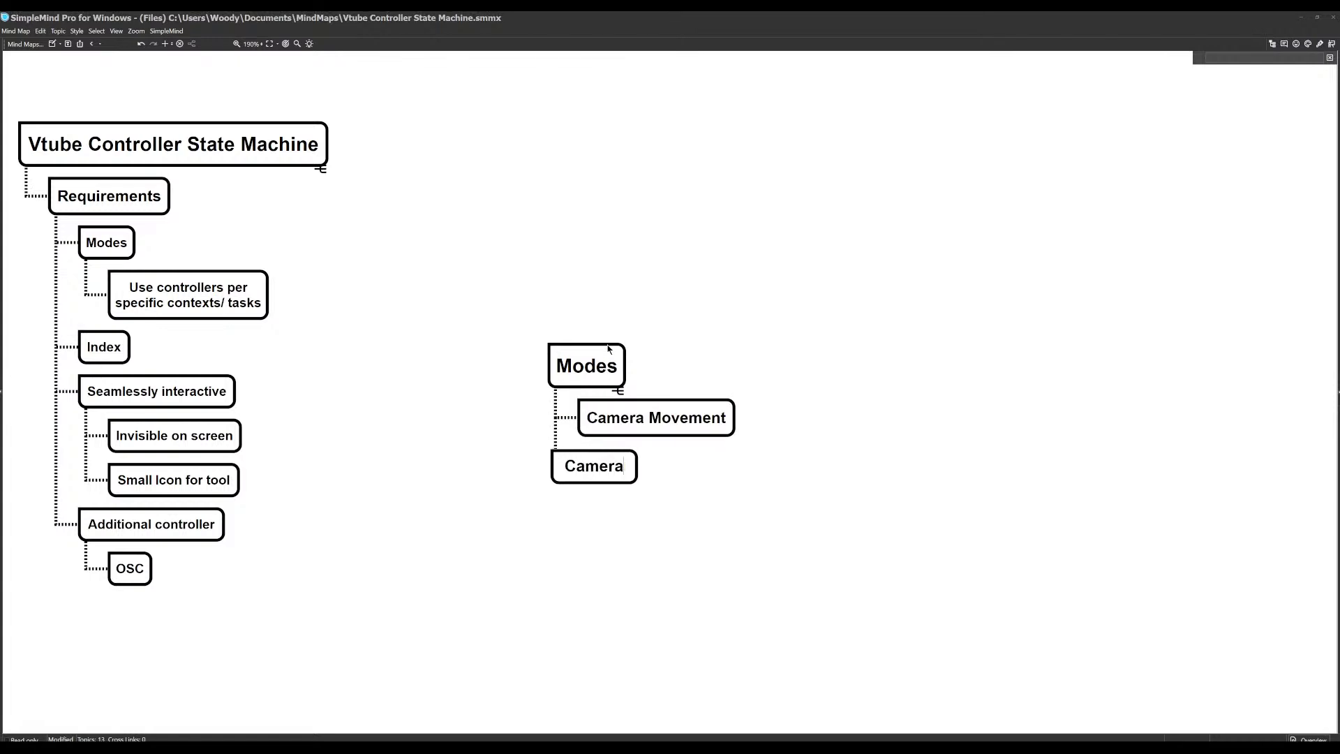
type("Settings")
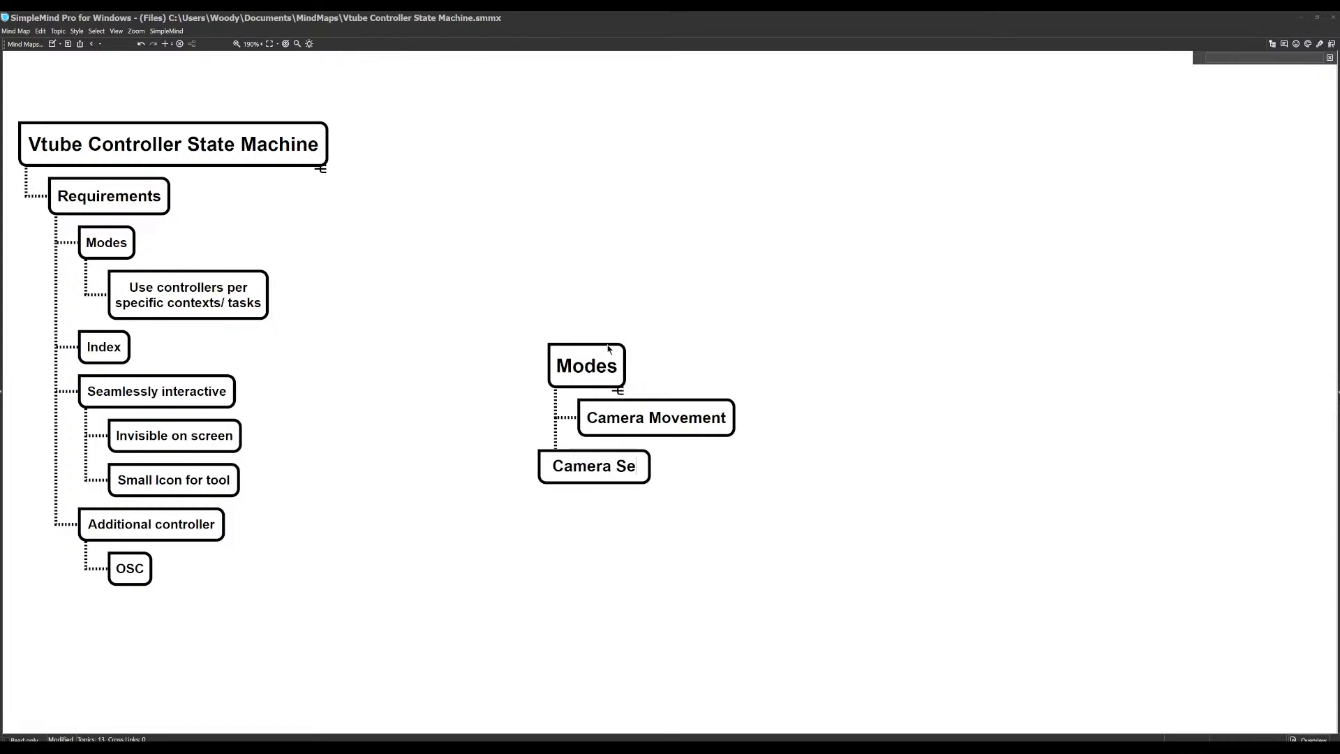
key("Return")
Step: Add child topics named "Apeture", "Focus", "ISO" and "Etc." under the Camera Settings topic
key("Tab")
type("Apeture")
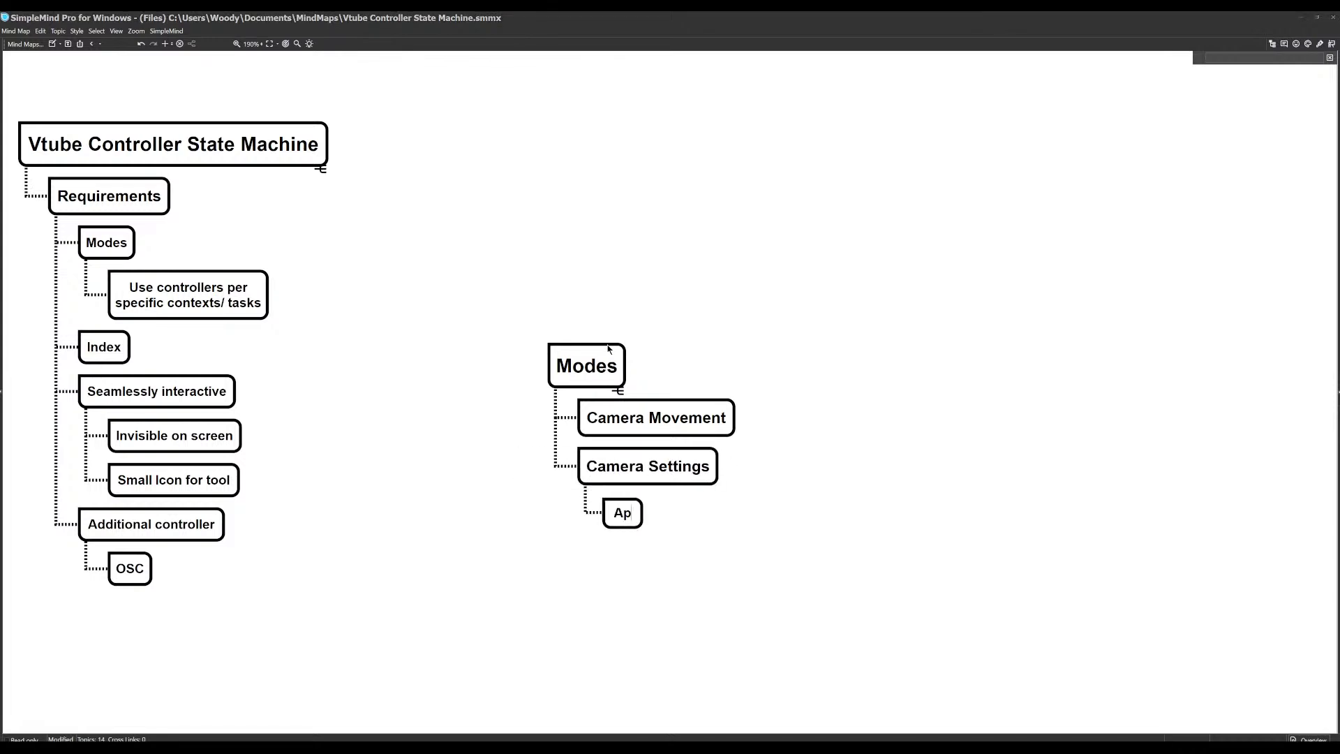
key("Return")
key("Return")
type("Focus")
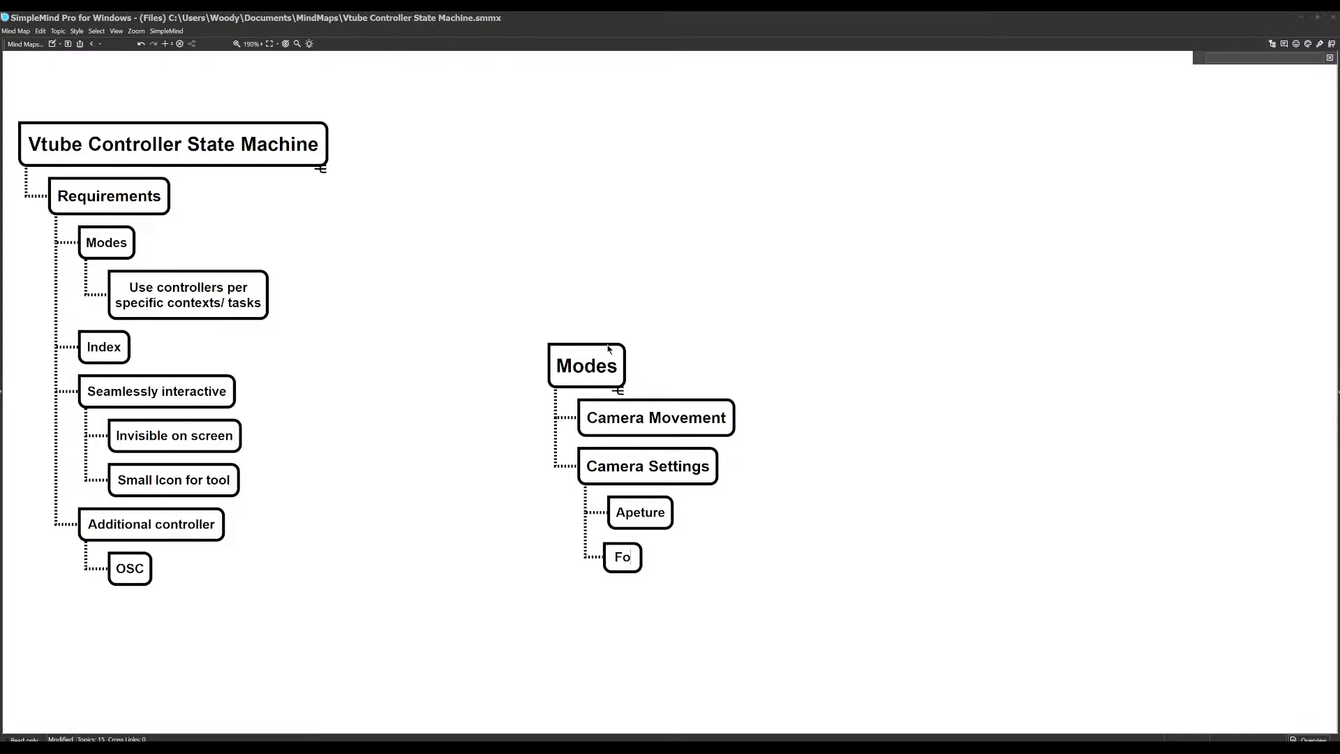
key("Return")
key("Return")
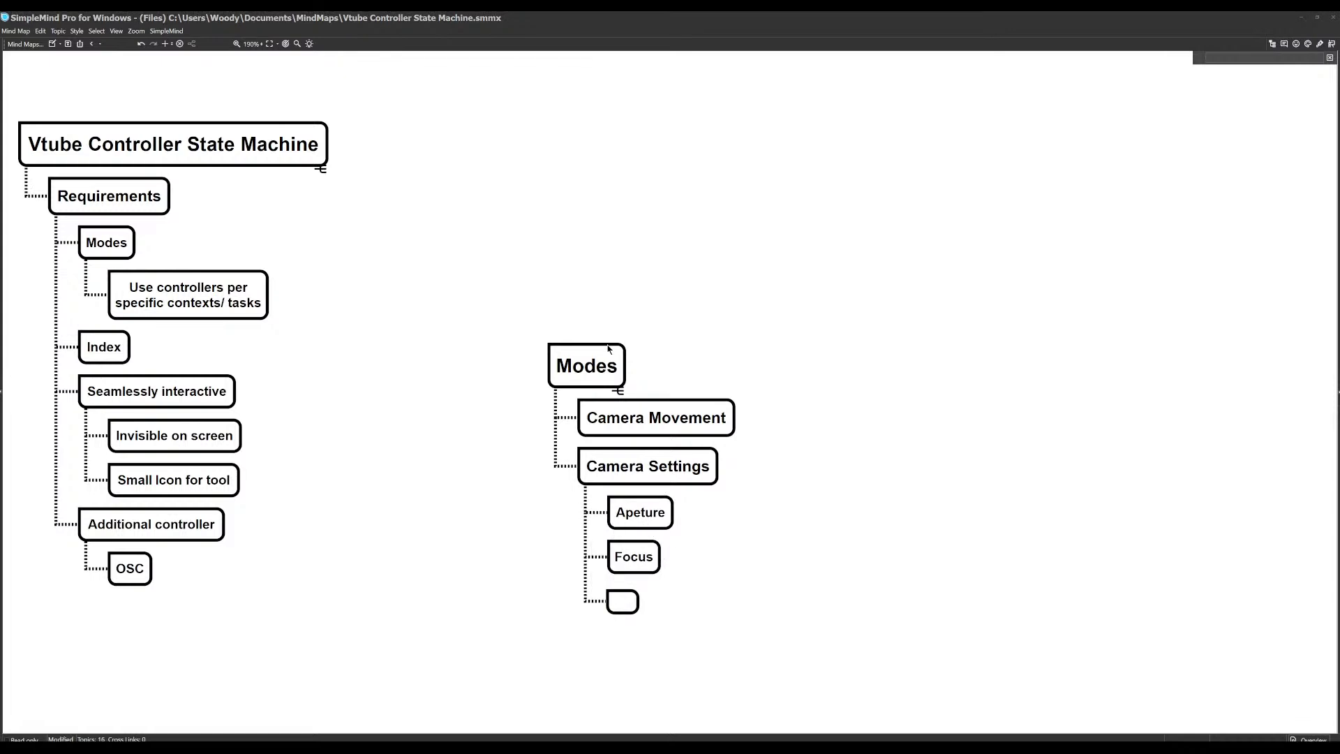
type("ISO")
key("Return")
key("Return")
type("Etc.")
key("Return")
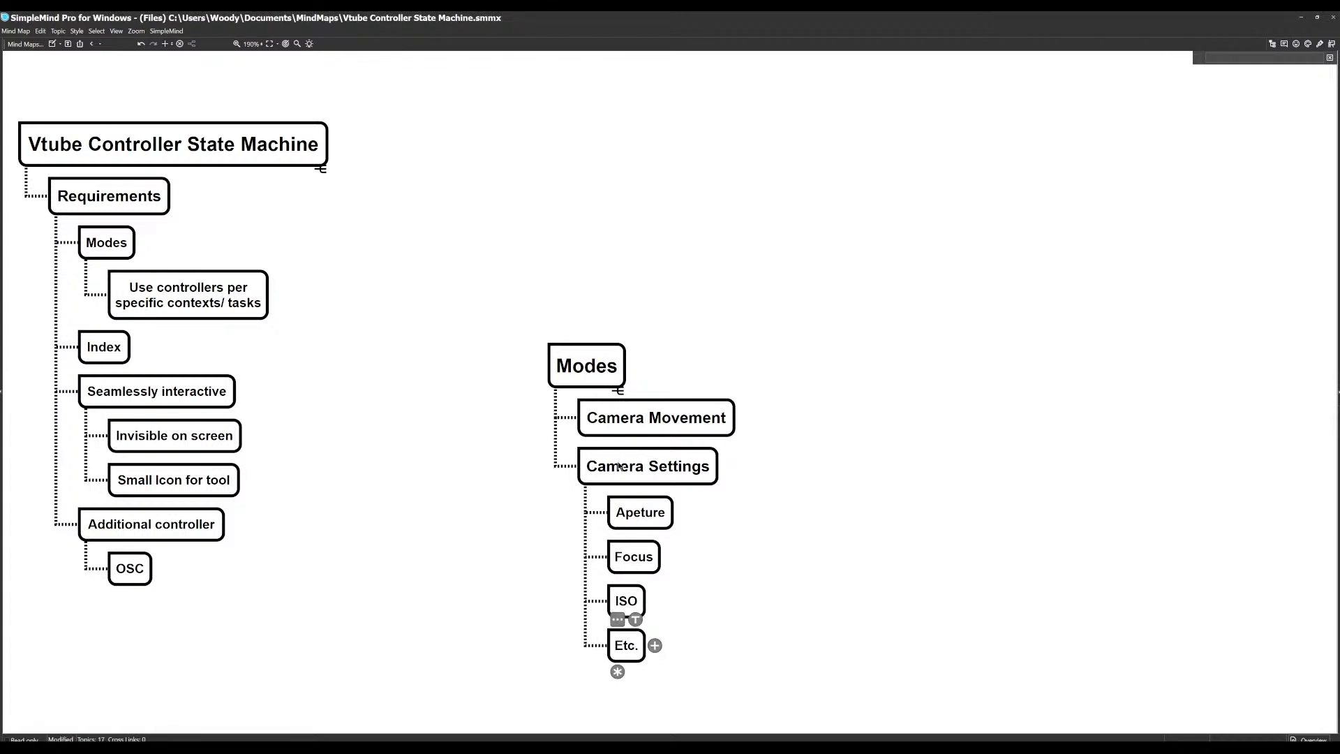
Step: Add a "Mocap Controls" topic under the Modes central topic as a sibling of Camera Settings
left_click(648, 414)
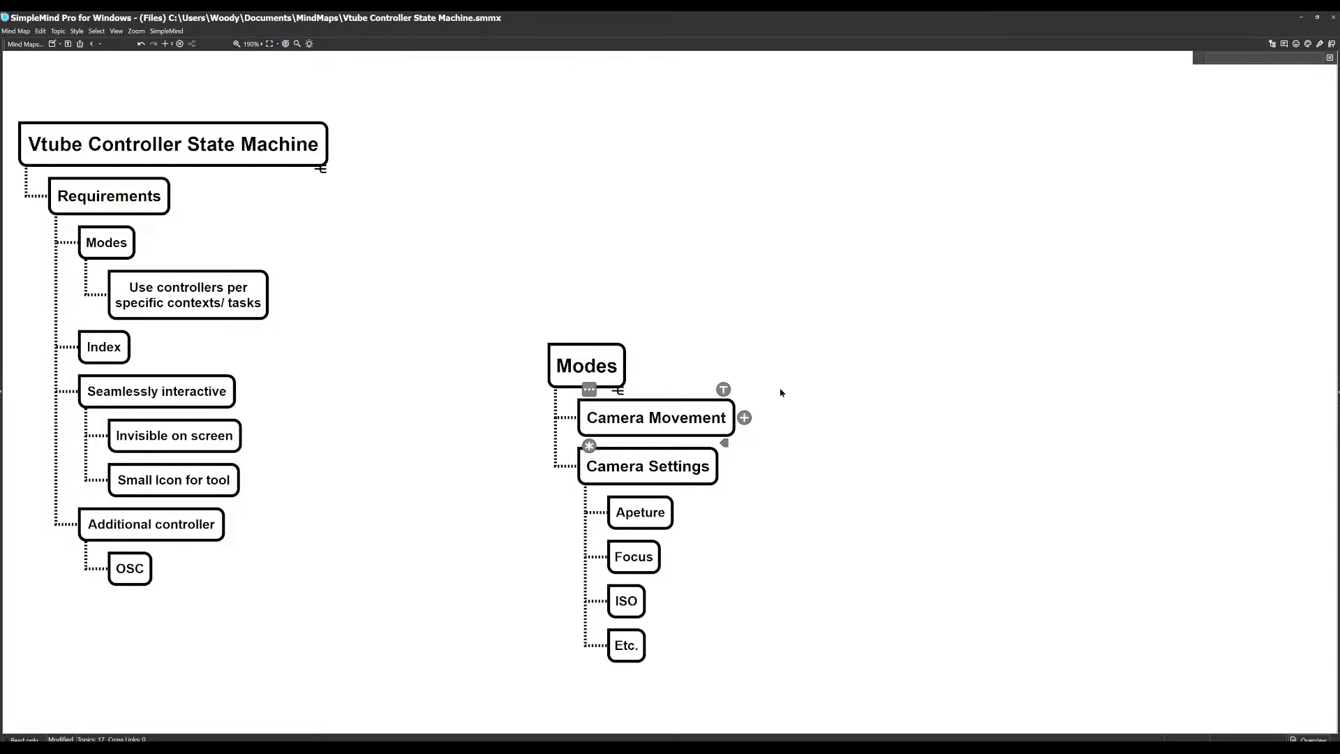
left_click_drag(745, 493, 715, 433)
left_click(601, 397)
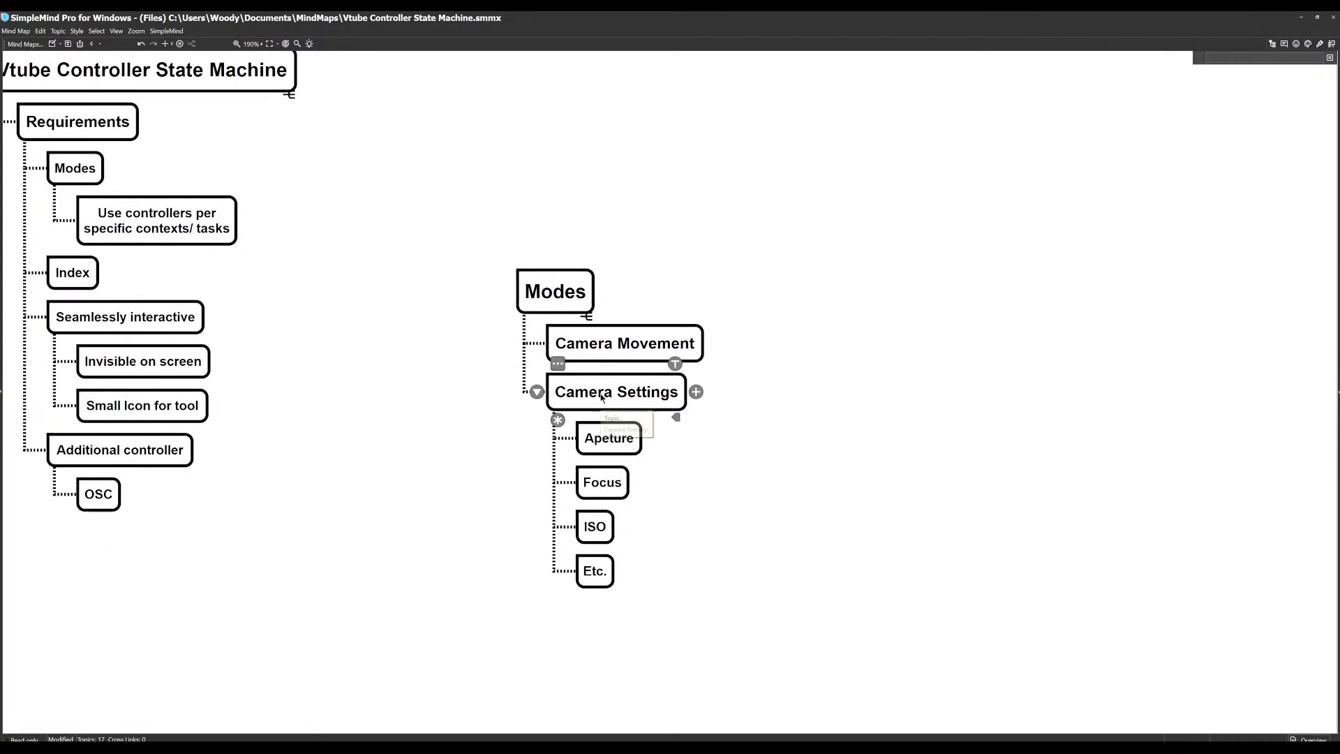
key("Return")
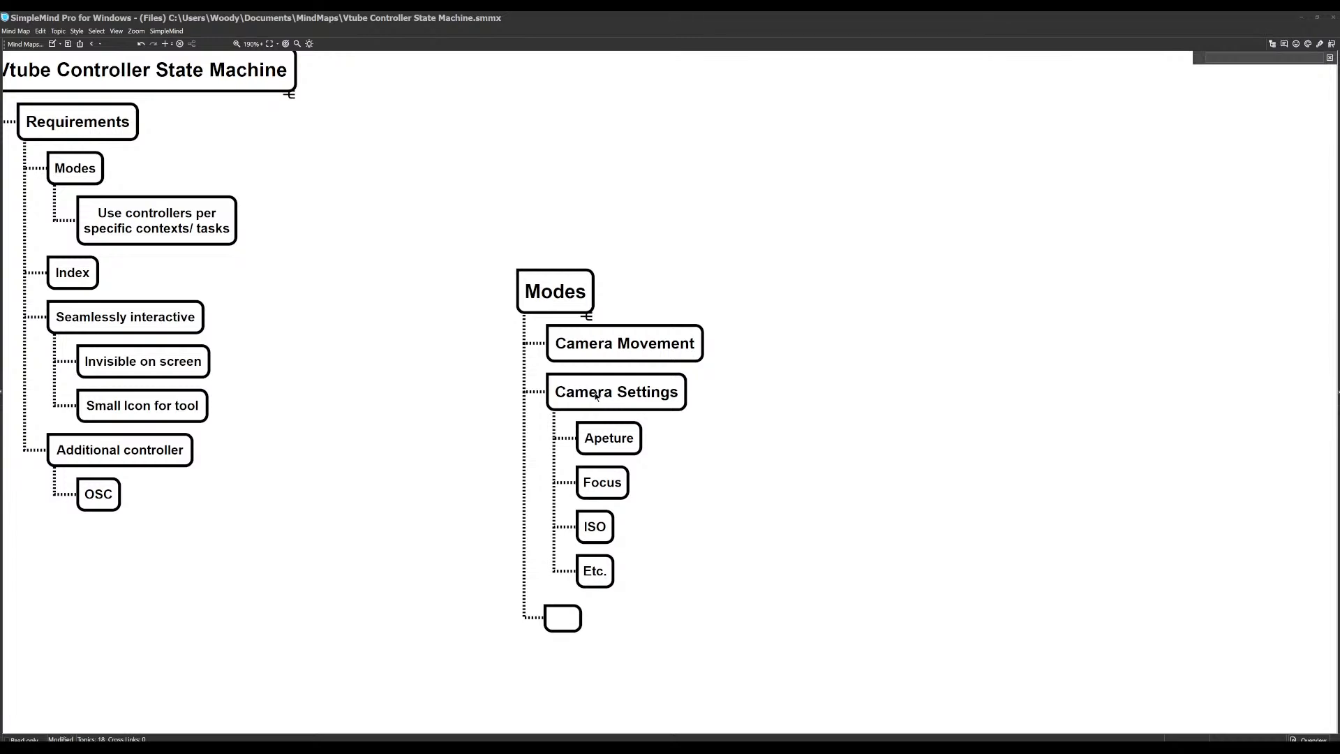
type("Mocap ")
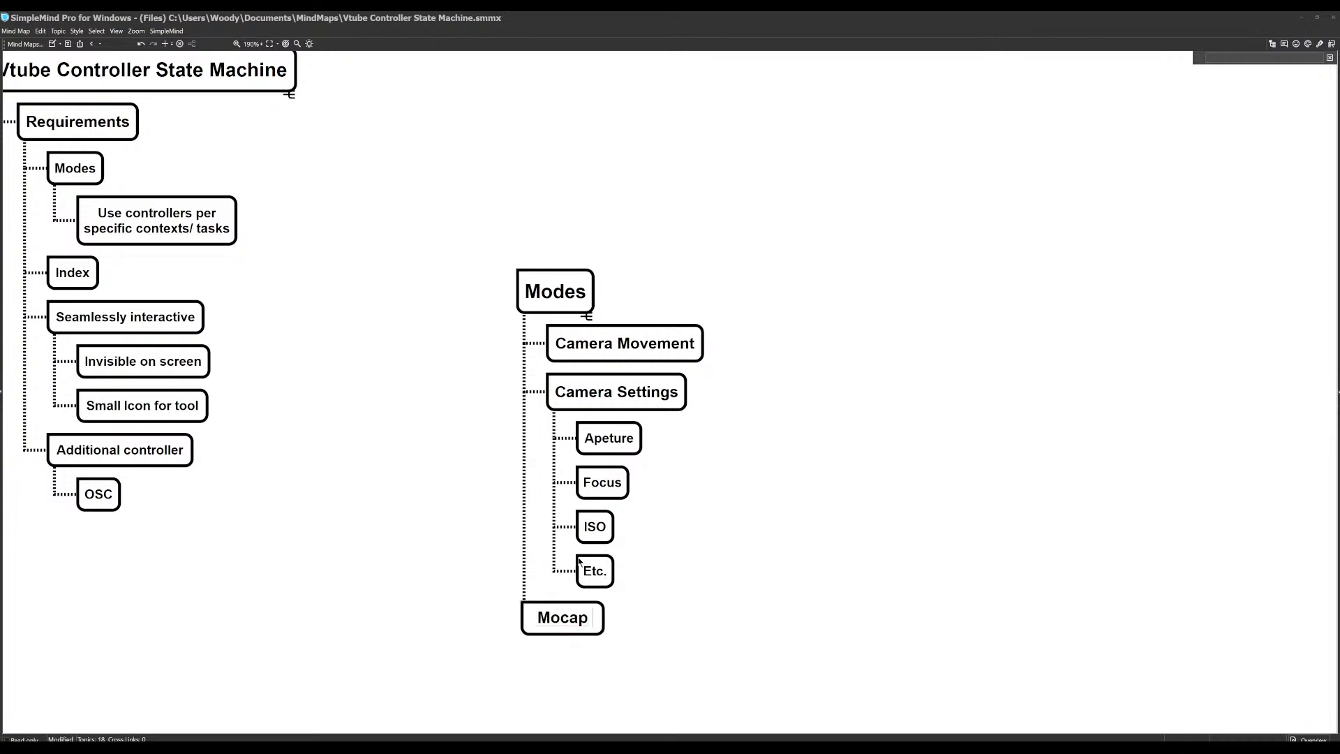
type("Controls")
key("Return")
Step: Add a "Media Textures" topic under the Modes central topic as a sibling of Mocap Controls
key("Return")
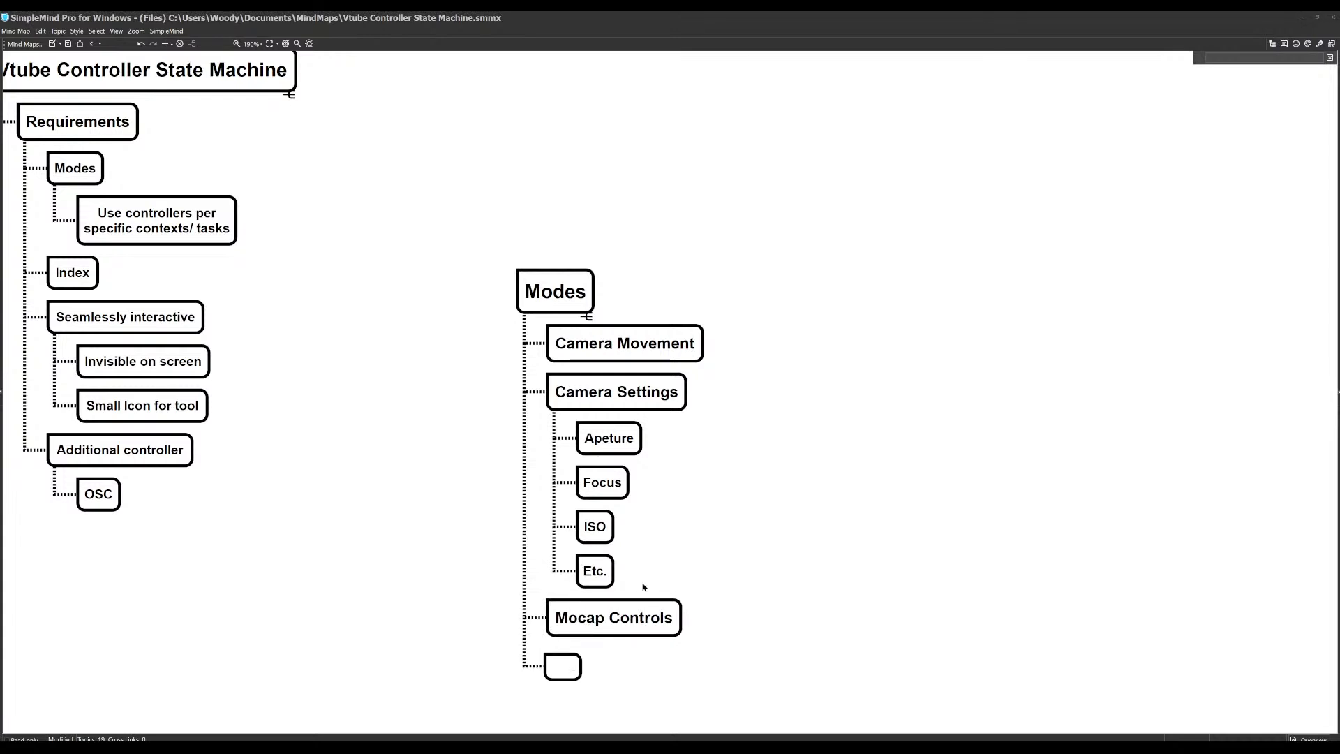
type("Media Textures")
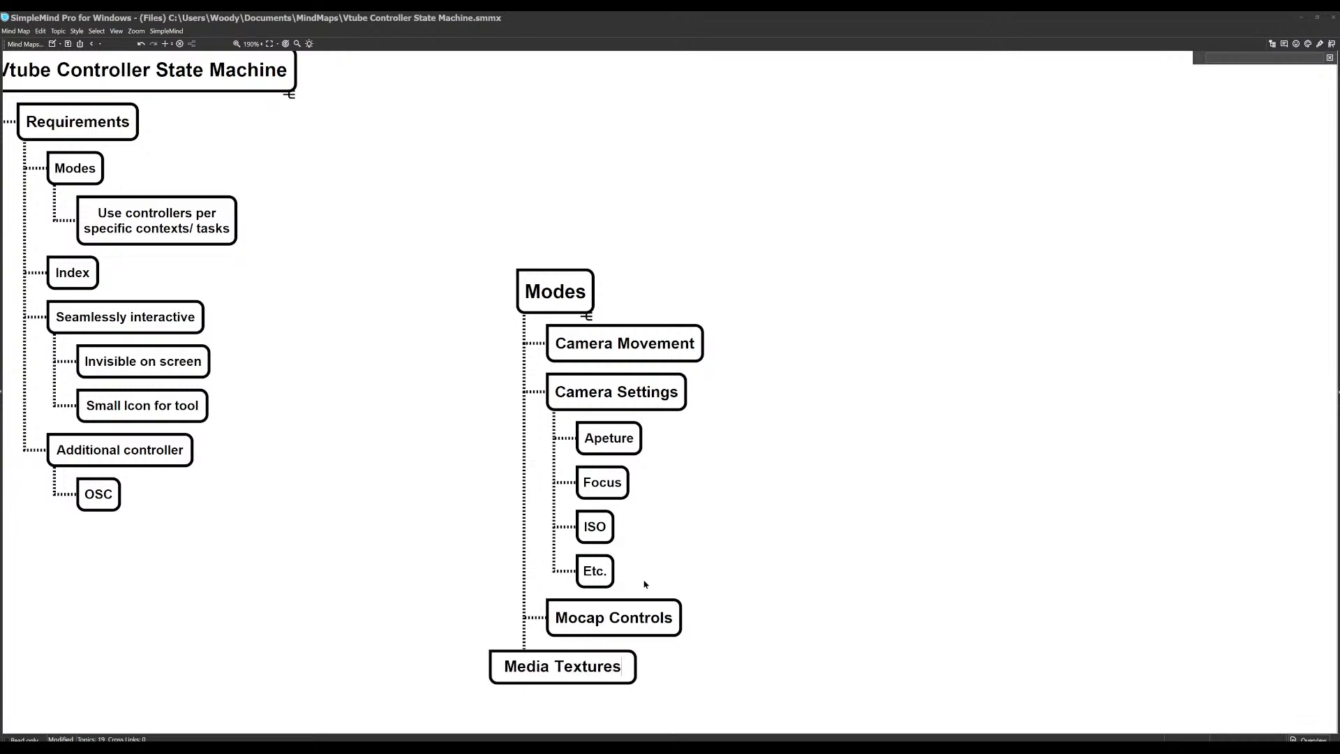
key("Return")
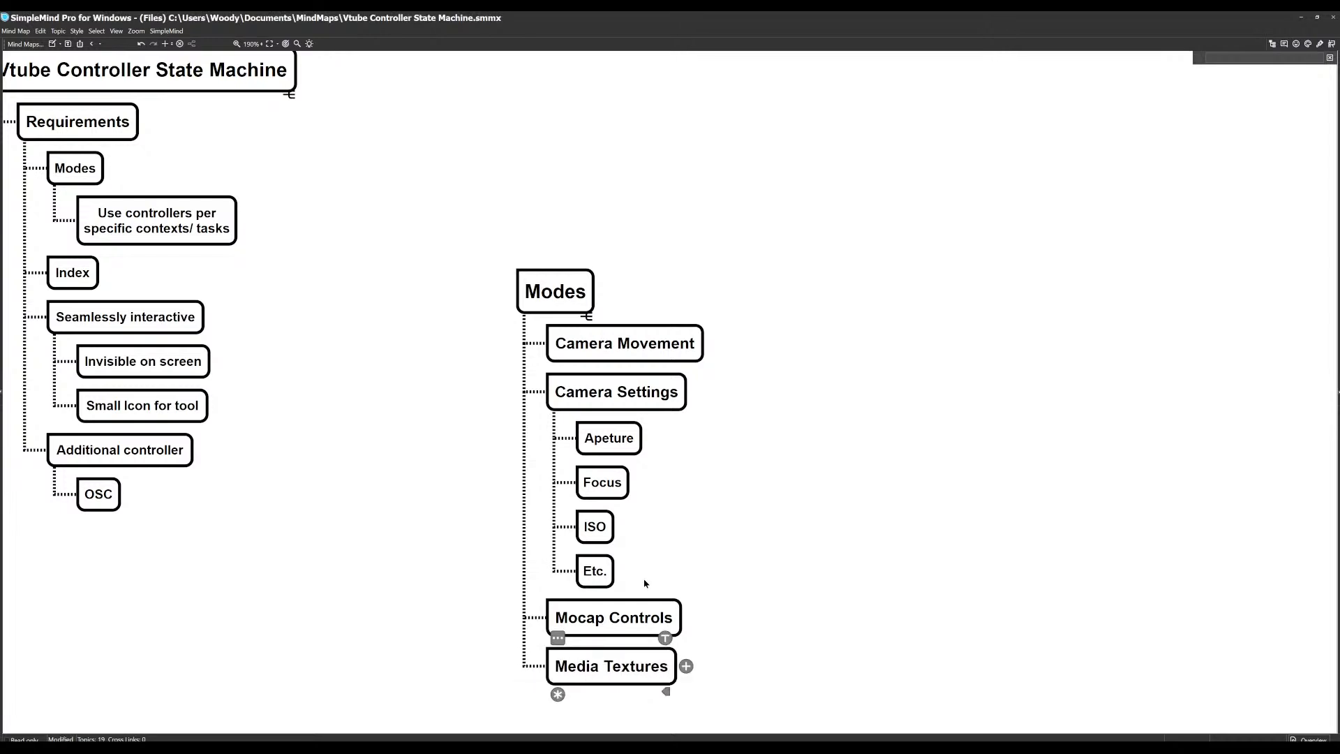
Step: Review the topics of the Modes tree, including Camera Settings, Mocap Controls and Media Textures
scroll(719, 537, "down", 1, "ctrl")
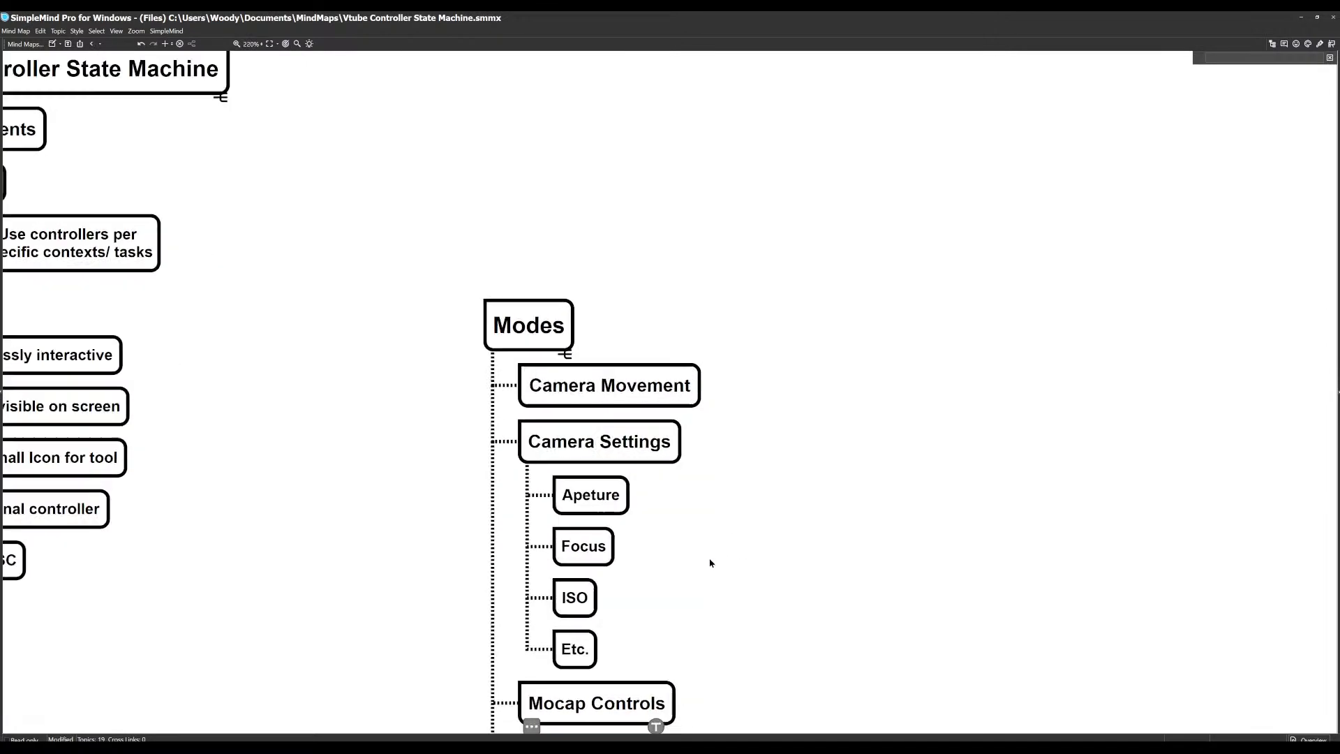
scroll(698, 578, "down", 1, "ctrl")
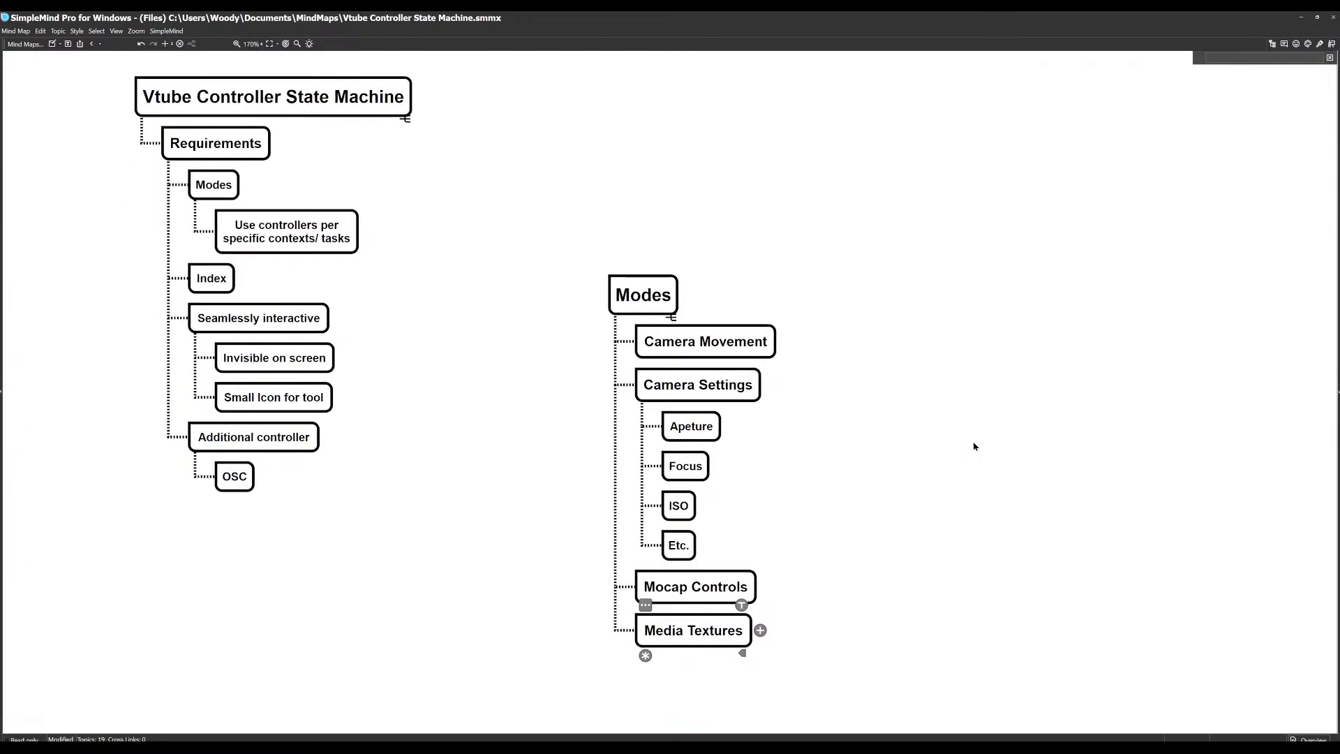
left_click_drag(972, 445, 944, 443)
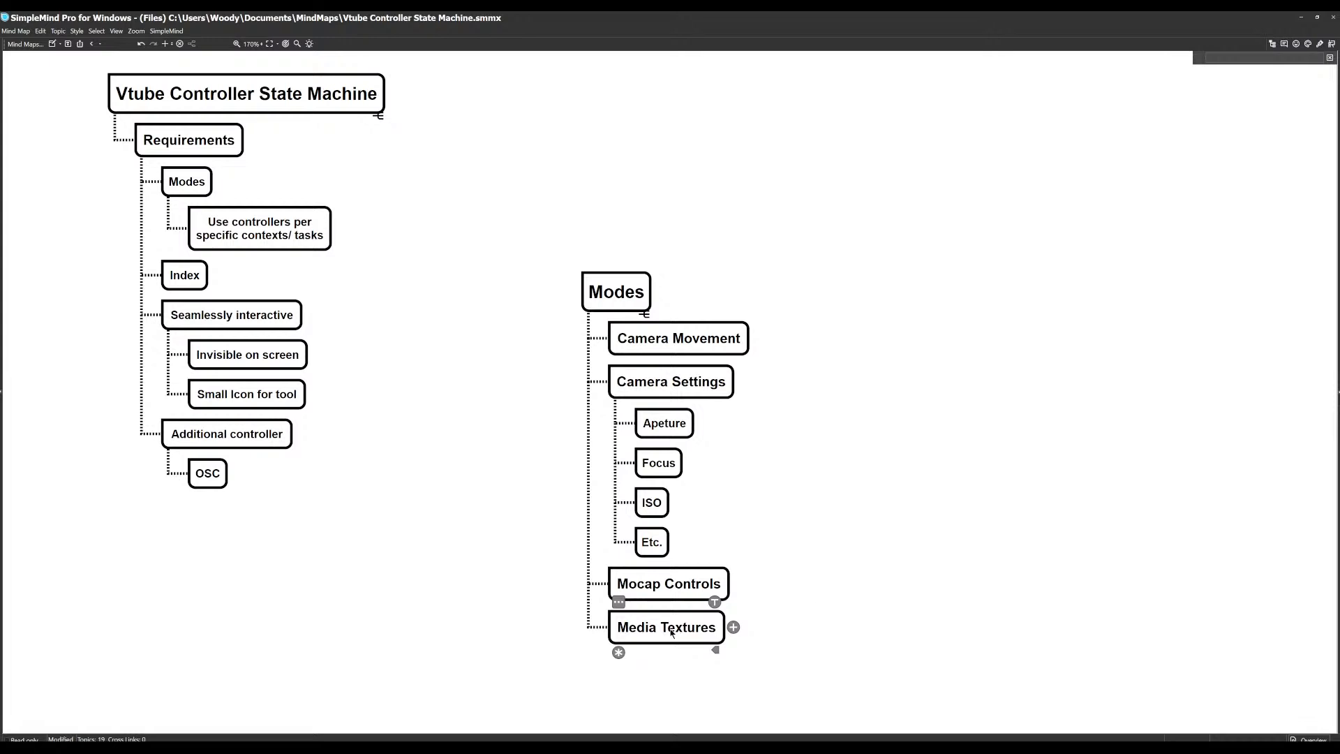
left_click_drag(631, 655, 597, 616)
scroll(596, 616, "up", 3, "ctrl")
left_click_drag(433, 457, 391, 459)
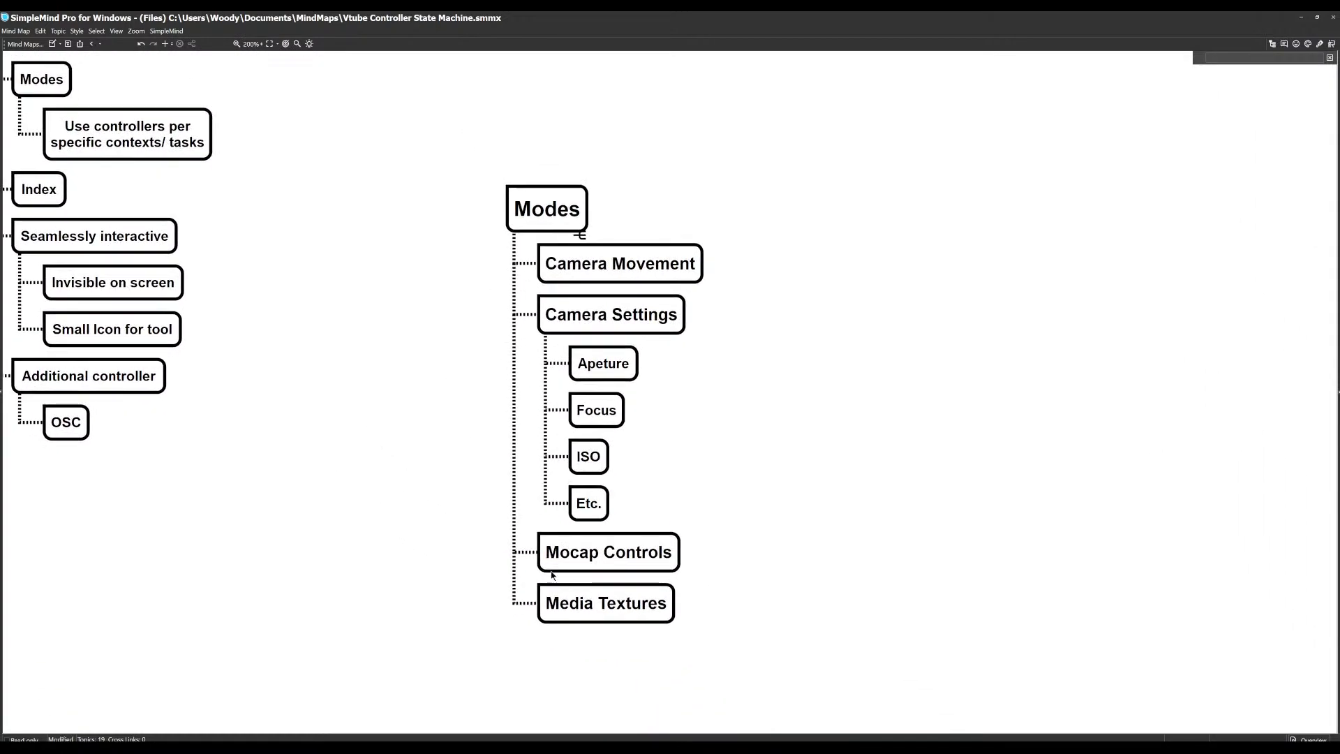
left_click_drag(792, 573, 825, 525)
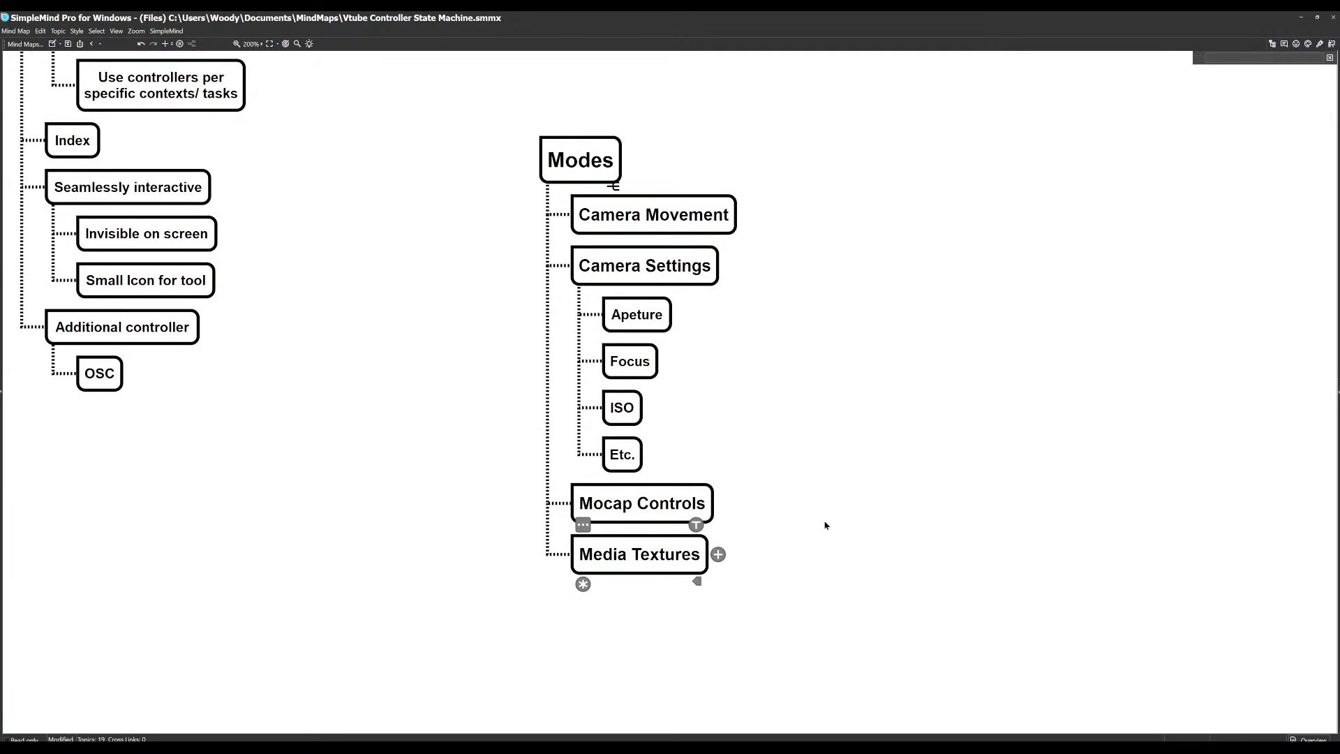
left_click_drag(757, 407, 768, 422)
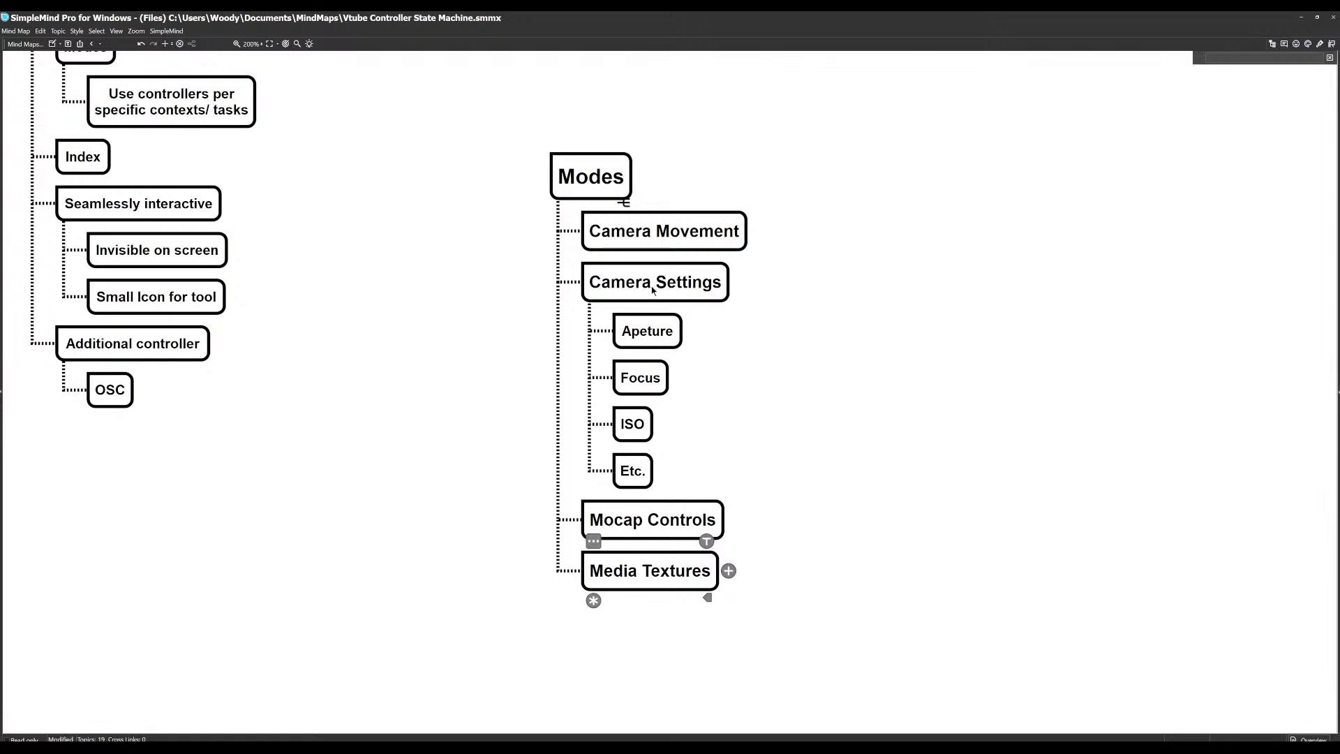
left_click(676, 286)
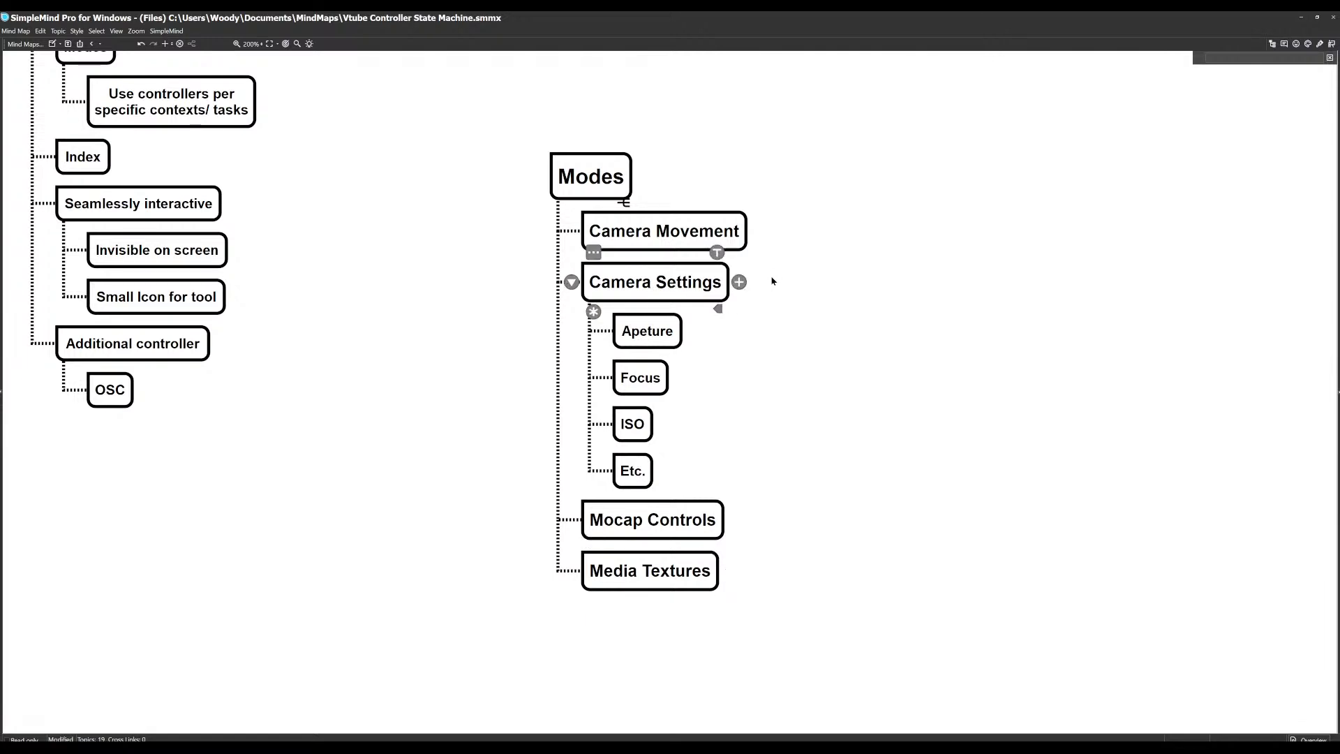
left_click(643, 557)
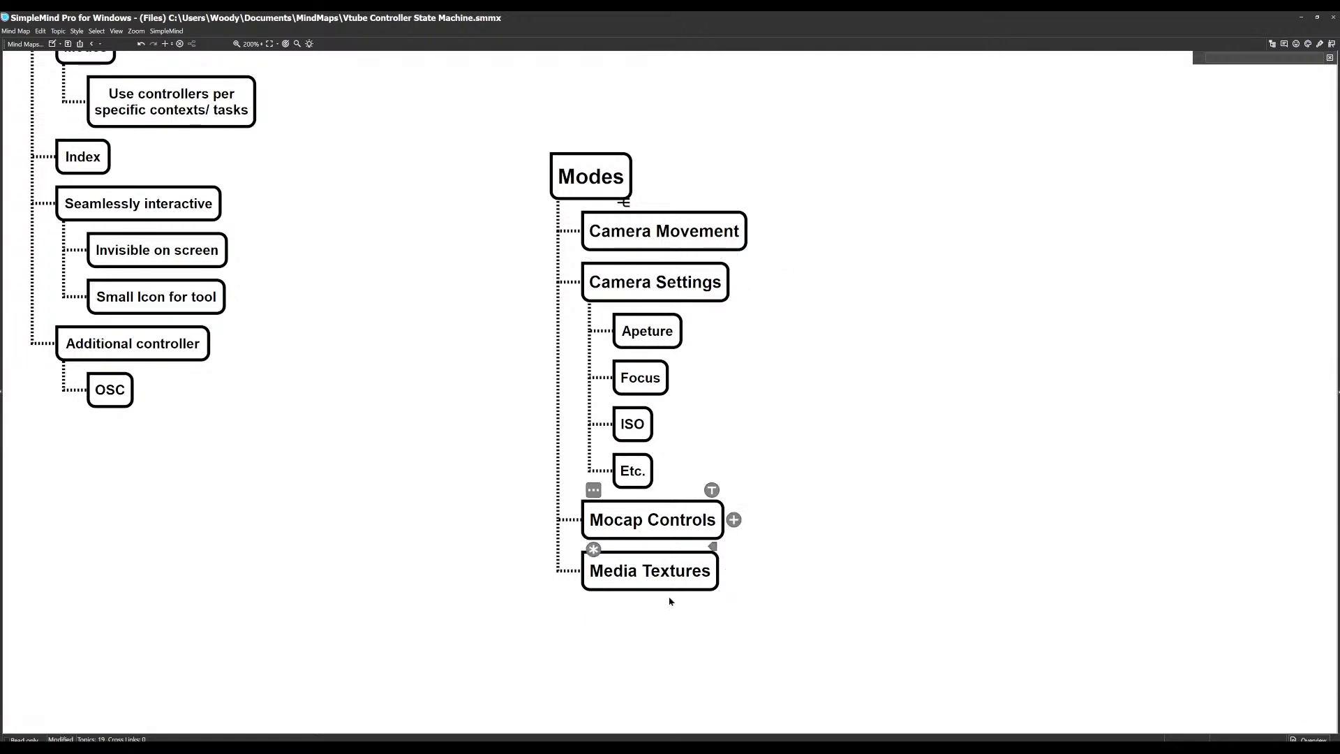
left_click(644, 639)
left_click(654, 572)
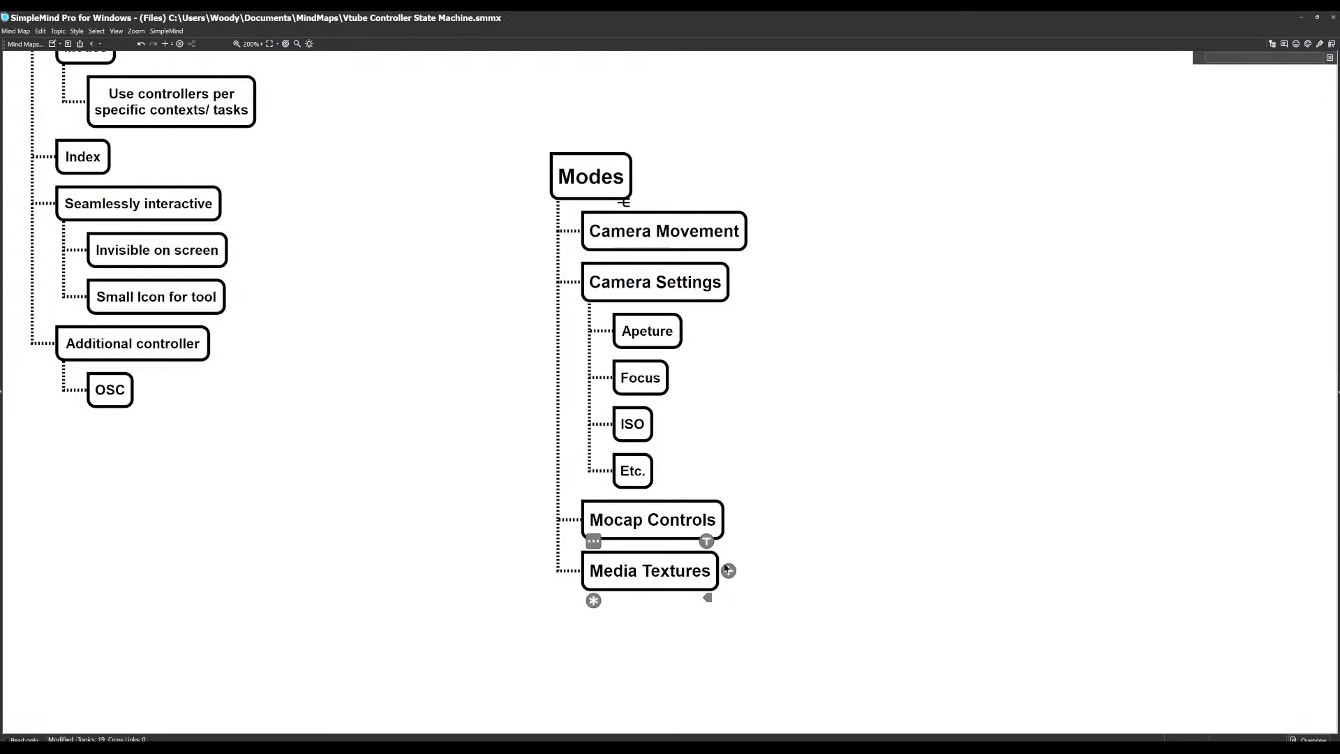
left_click_drag(447, 370, 527, 476)
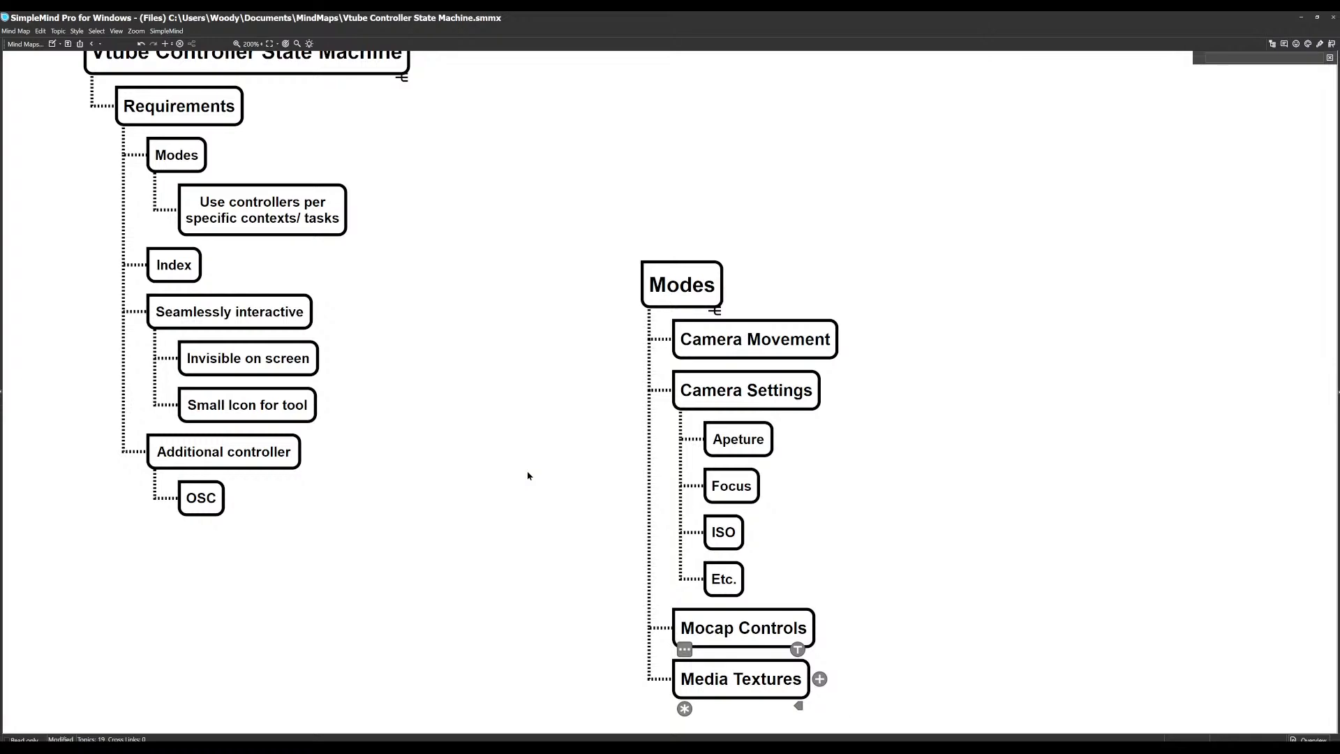
scroll(481, 475, "up", 5)
scroll(476, 478, "down", 9)
left_click_drag(420, 410, 481, 374)
scroll(481, 377, "up", 6)
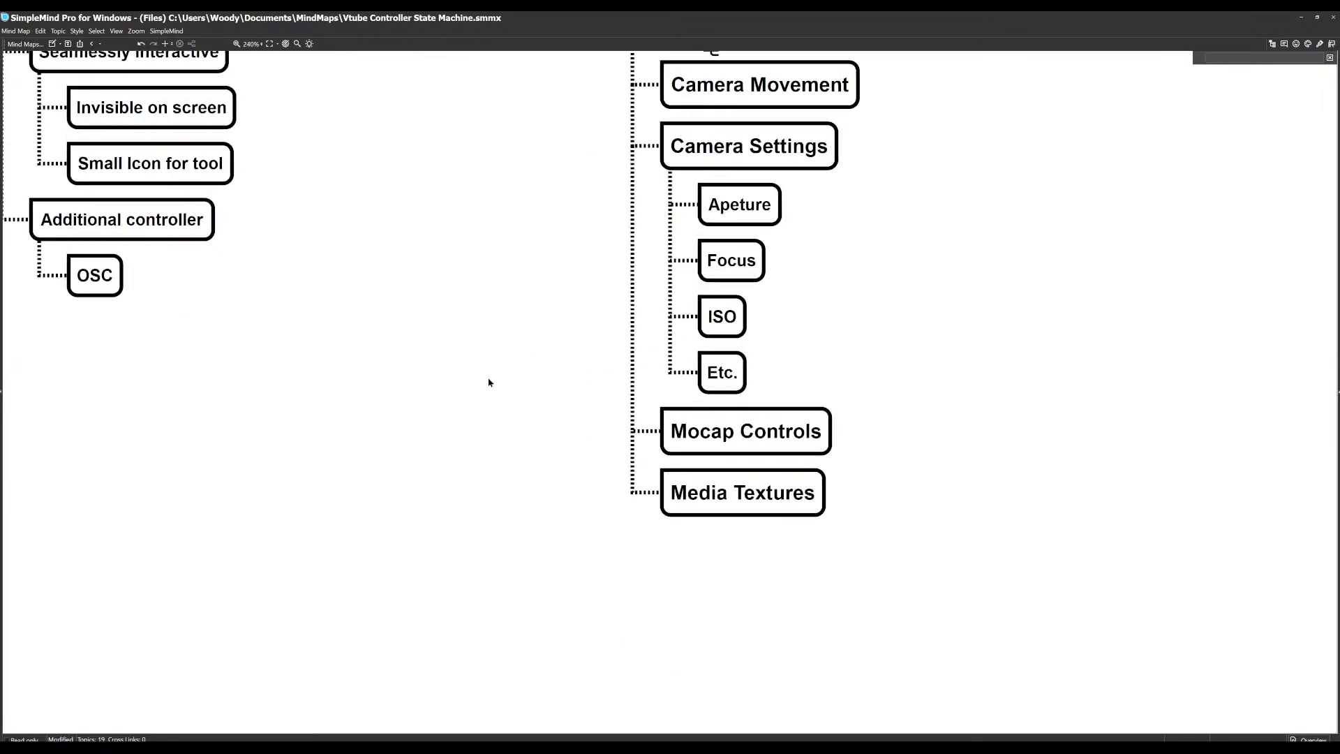
scroll(422, 373, "down", 4)
left_click_drag(412, 365, 458, 523)
left_click_drag(663, 672, 445, 565)
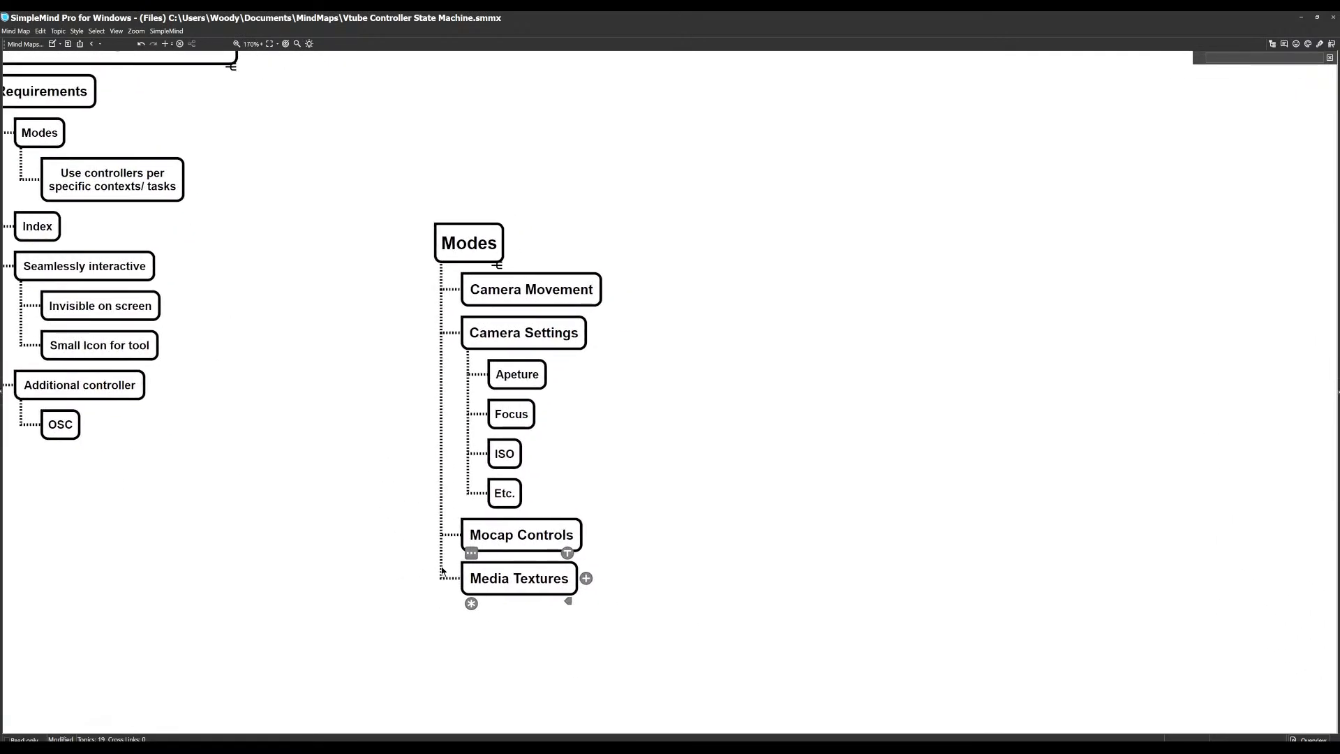
scroll(450, 485, "up", 4)
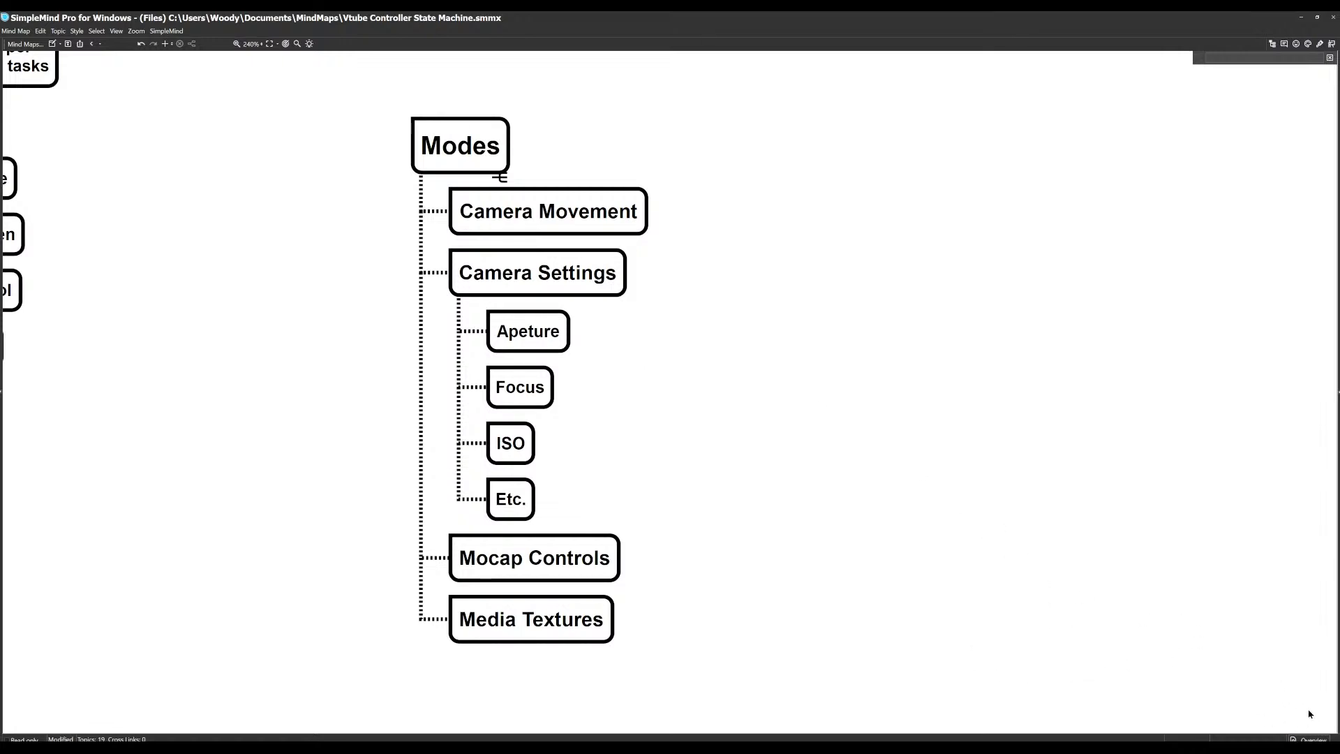
scroll(1229, 689, "down", 2)
scroll(944, 544, "down", 1)
left_click_drag(944, 542, 858, 497)
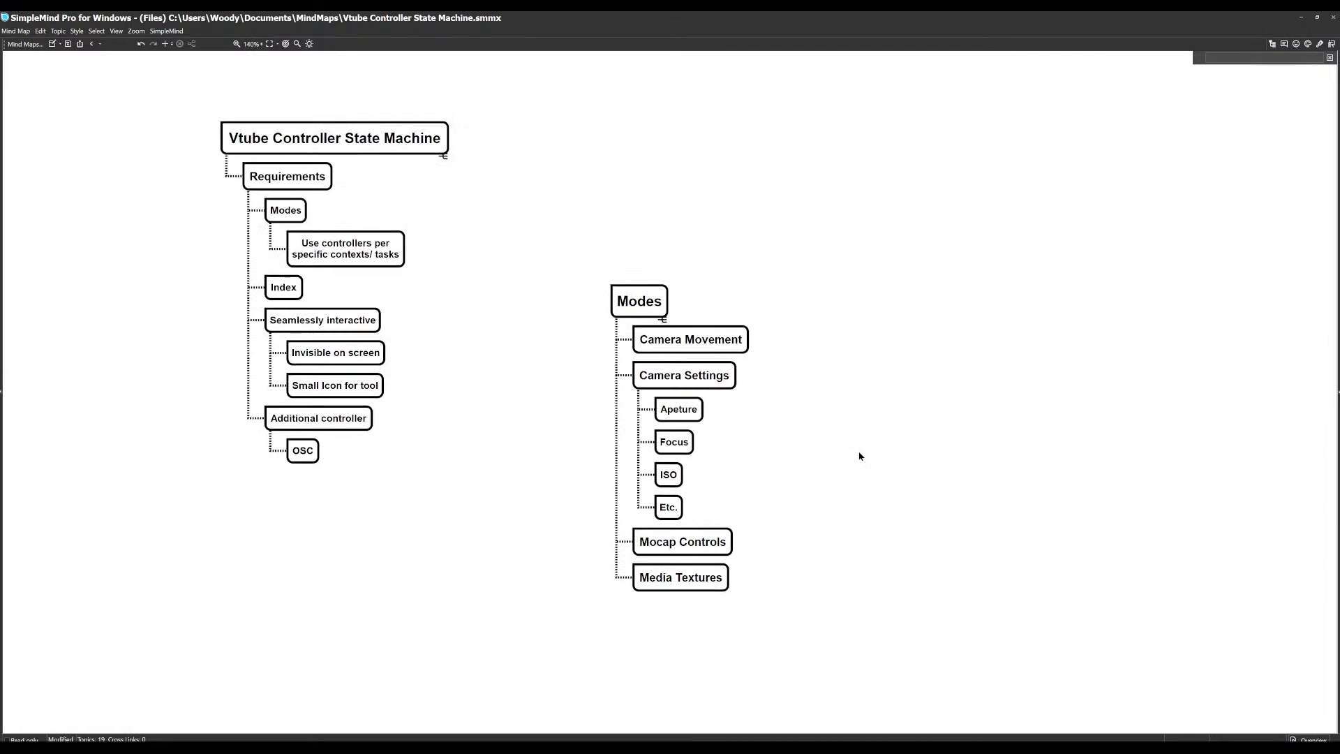
left_click_drag(823, 368, 765, 392)
scroll(705, 380, "up", 3)
left_click_drag(527, 225, 585, 234)
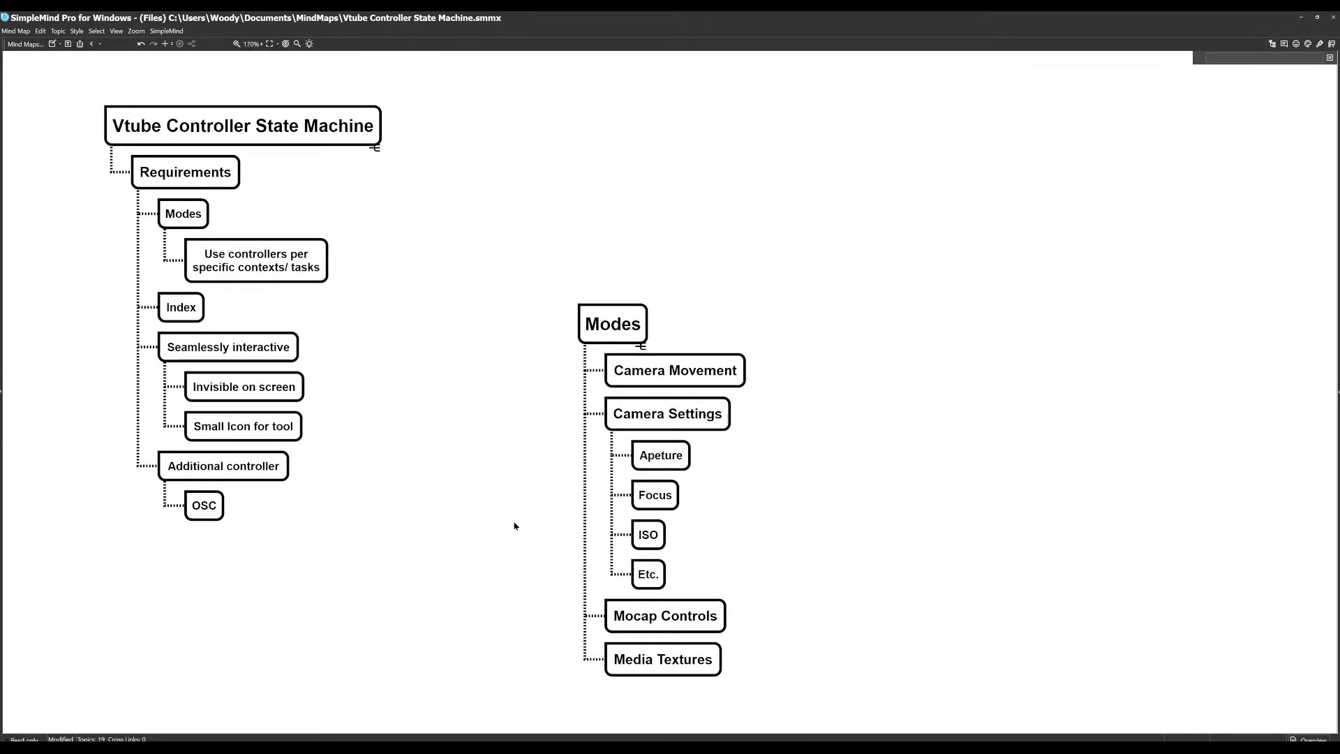
scroll(504, 550, "up", 1)
scroll(499, 516, "down", 1)
scroll(482, 502, "down", 1)
left_click_drag(457, 557, 437, 501)
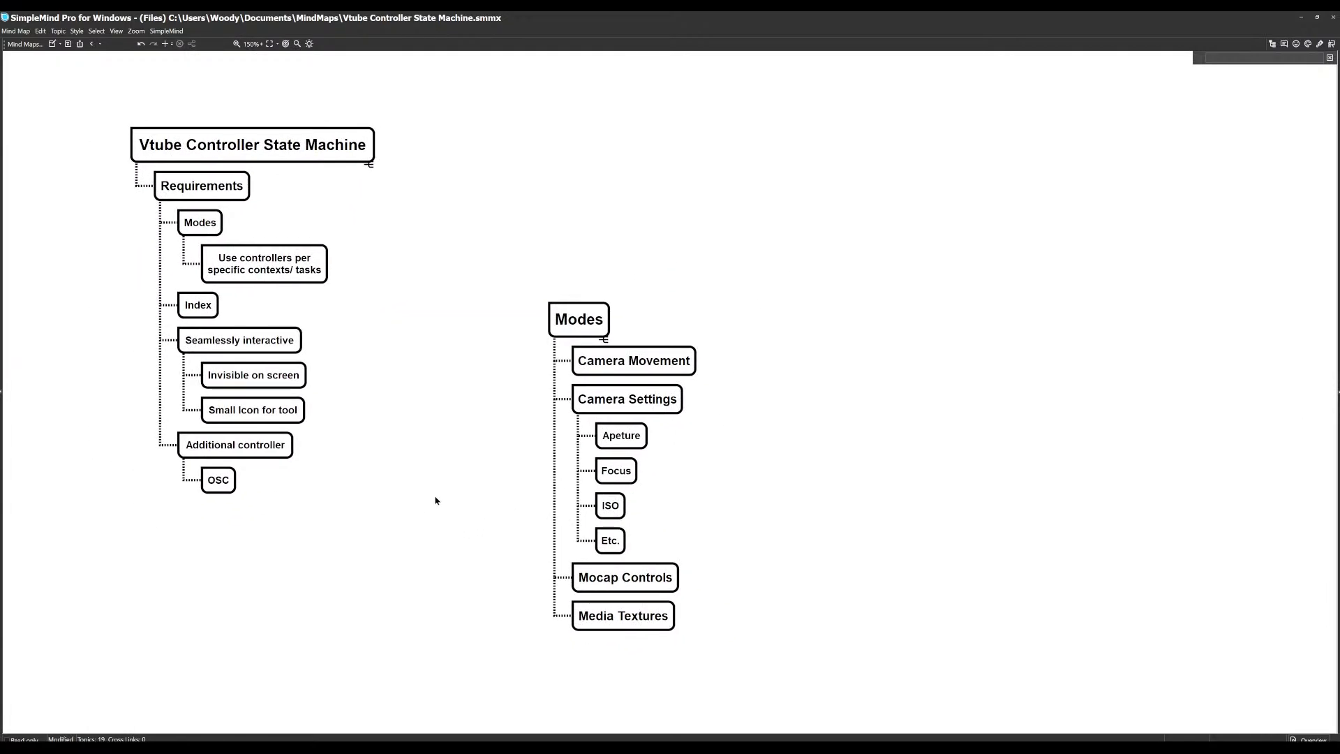